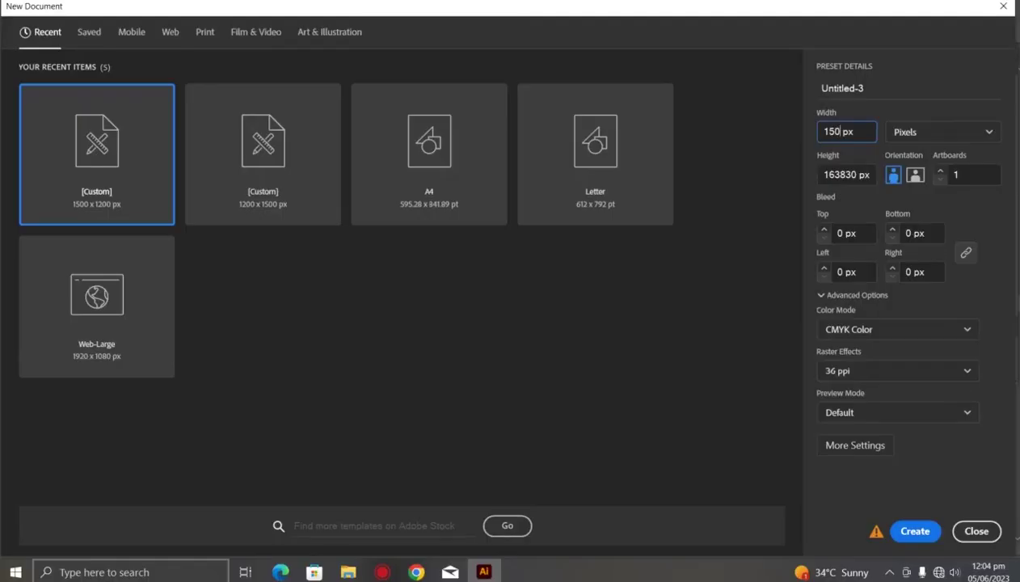
# Create a landscape 1500 × 1200 px CMYK document with high 300 ppi raster effects.
pyautogui.moveTo(862, 175); pyautogui.dragTo(823, 173)
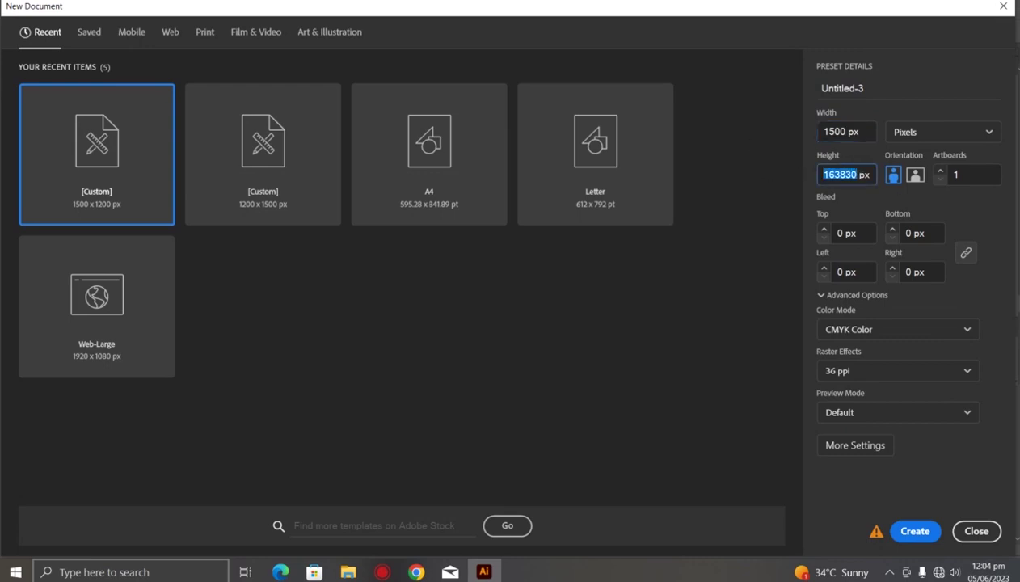
pyautogui.write('1200')
pyautogui.click(915, 175)
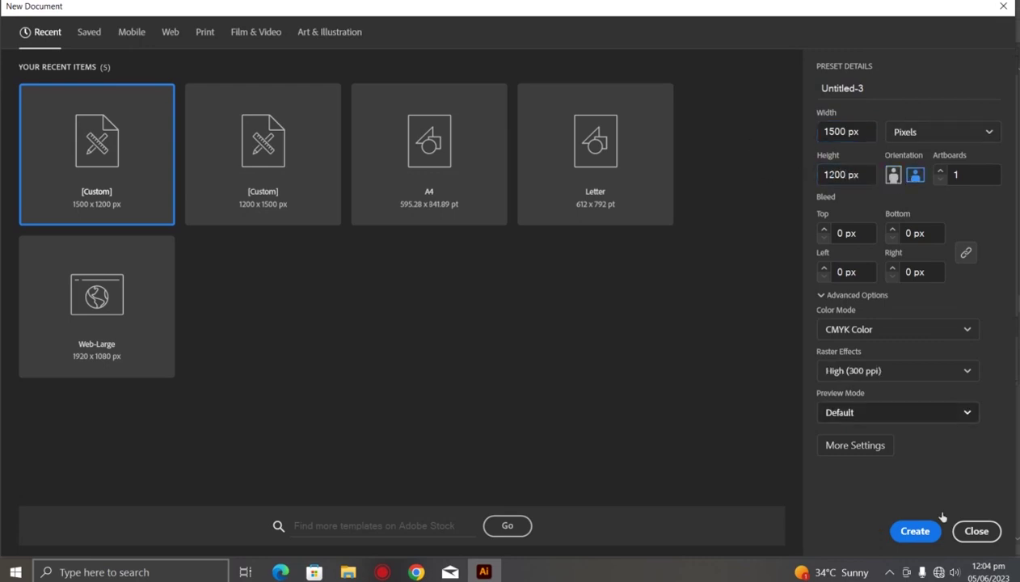
pyautogui.click(924, 539)
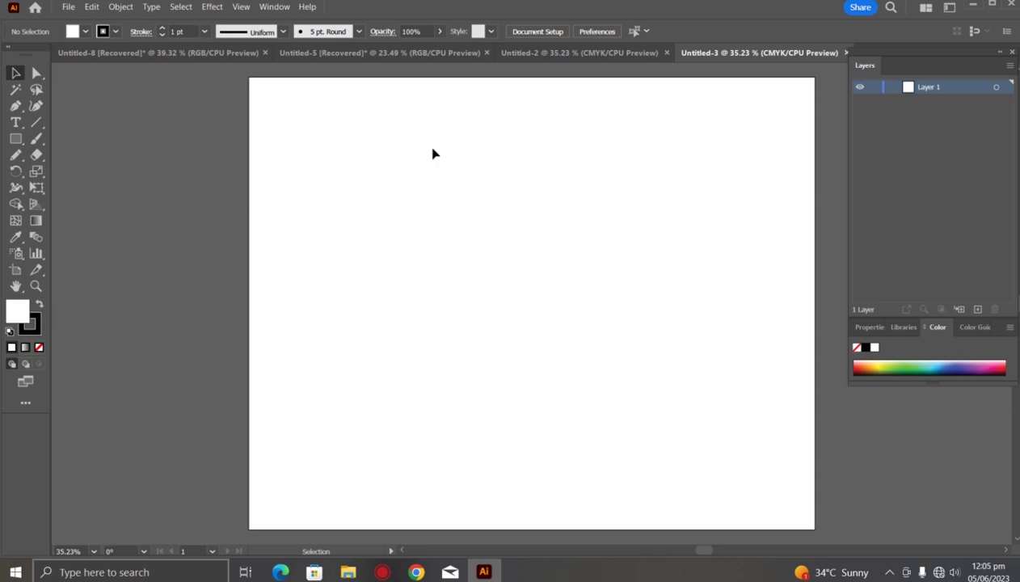
# Set the fill colour to a mid-grey in the Color Picker.
pyautogui.moveTo(319, 307); pyautogui.dragTo(238, 303)
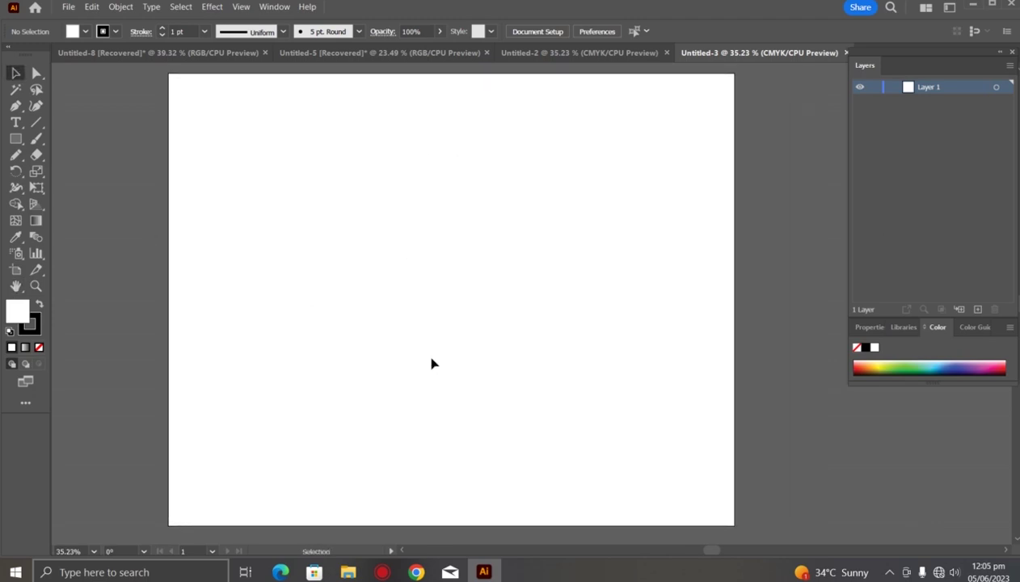
pyautogui.doubleClick(25, 314)
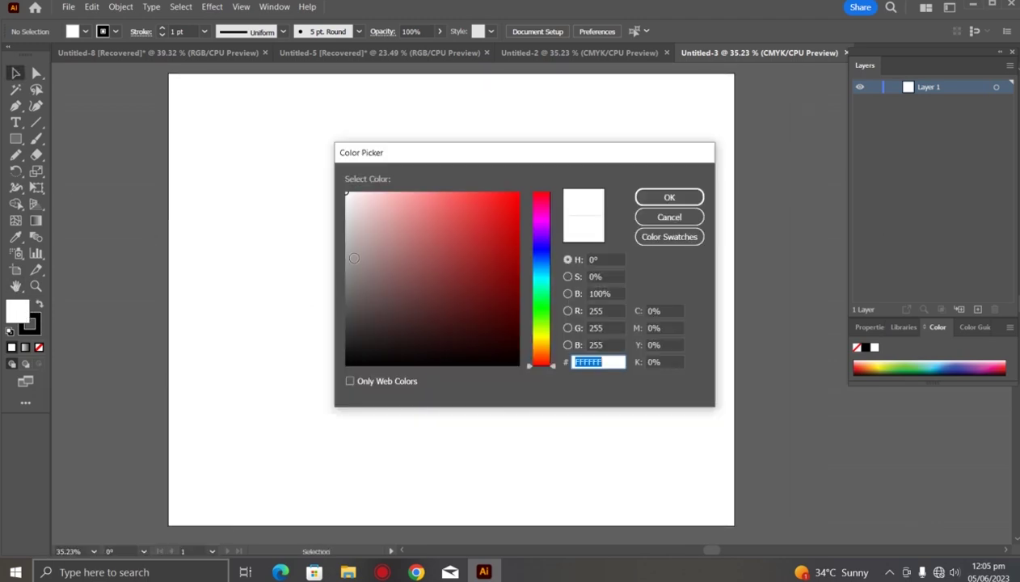
pyautogui.moveTo(347, 296); pyautogui.dragTo(347, 282)
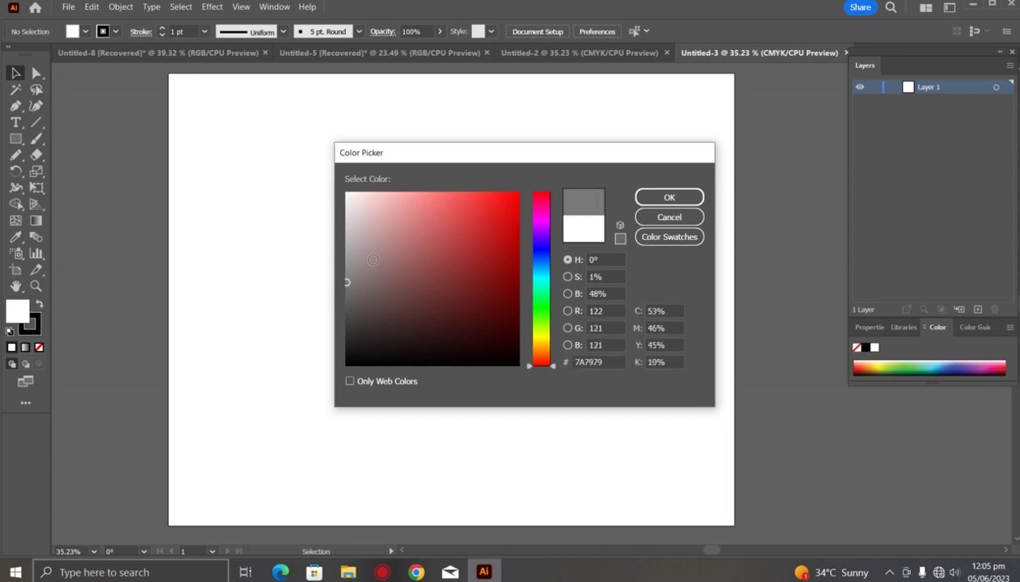
pyautogui.click(670, 197)
# Draw a rectangle over the whole artboard and darken its grey fill.
pyautogui.press('m')
pyautogui.moveTo(169, 75); pyautogui.dragTo(735, 527)
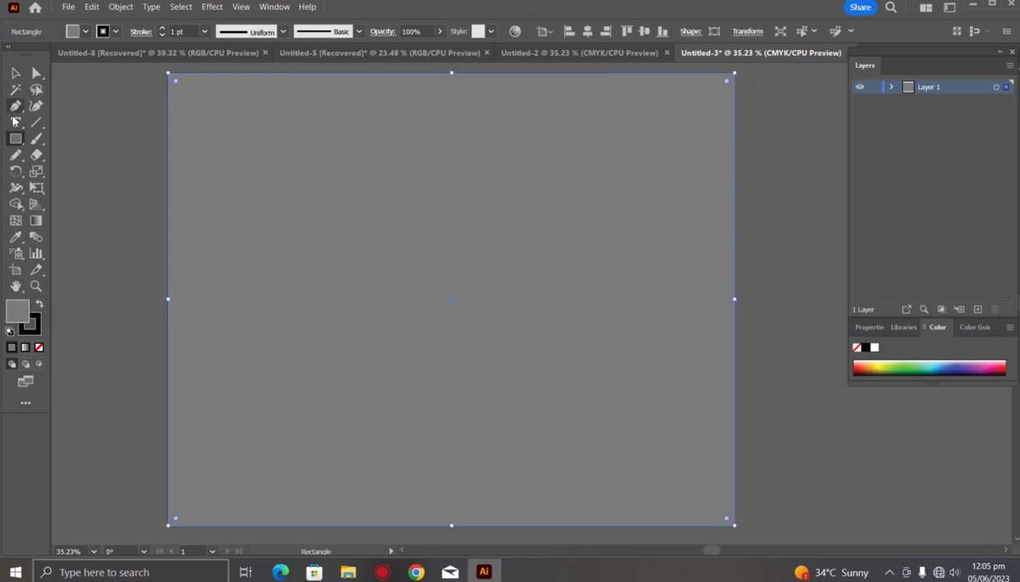
pyautogui.doubleClick(20, 307)
pyautogui.moveTo(347, 299); pyautogui.dragTo(346, 312)
pyautogui.click(670, 198)
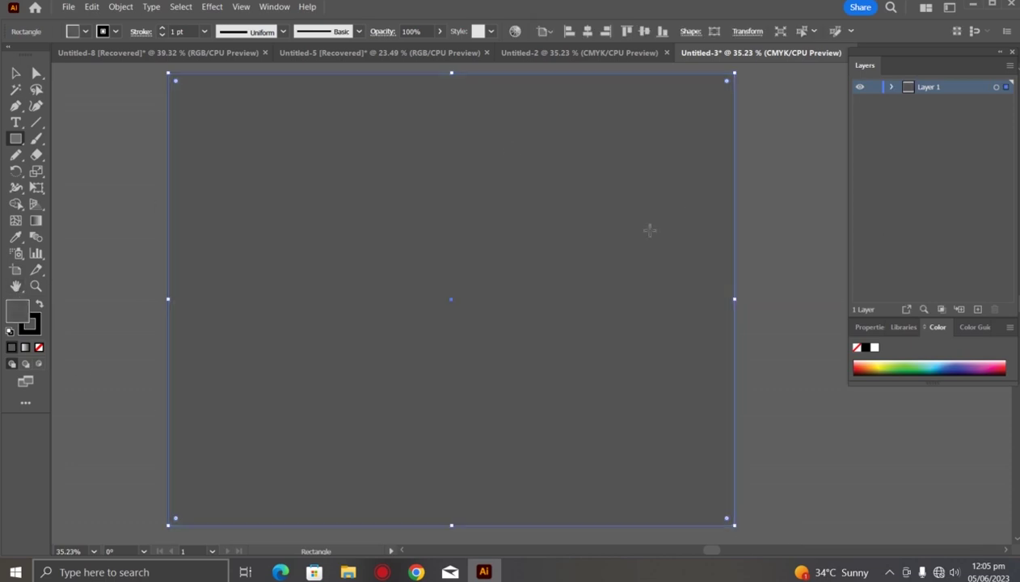
pyautogui.click(16, 73)
pyautogui.click(96, 159)
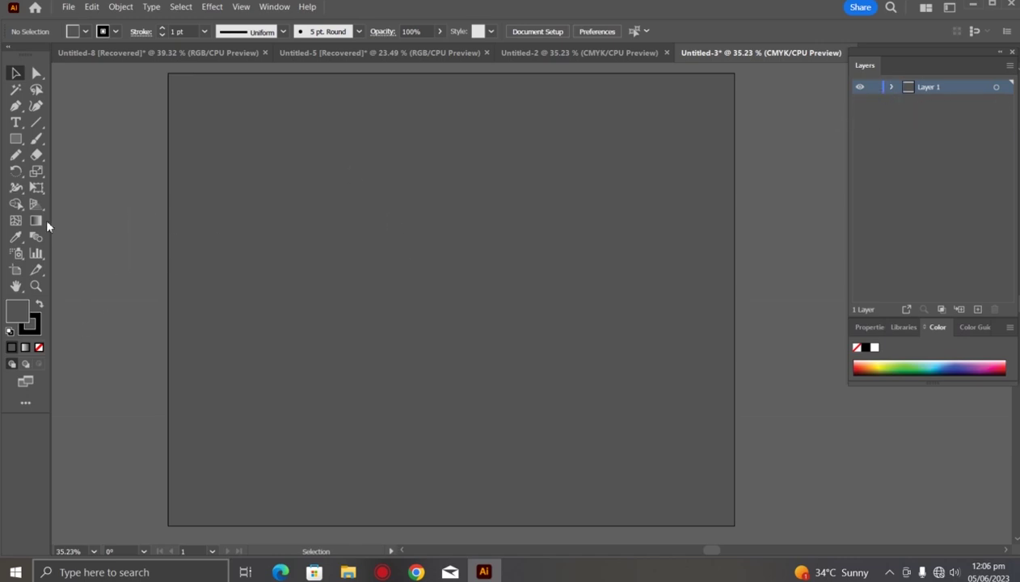
# Start a black-filled Pen path for the first tapered curved trunk.
pyautogui.click(15, 105)
pyautogui.hotkey('shift', 'x')
pyautogui.hotkey('shift', 'Tab')
pyautogui.click(532, 165)
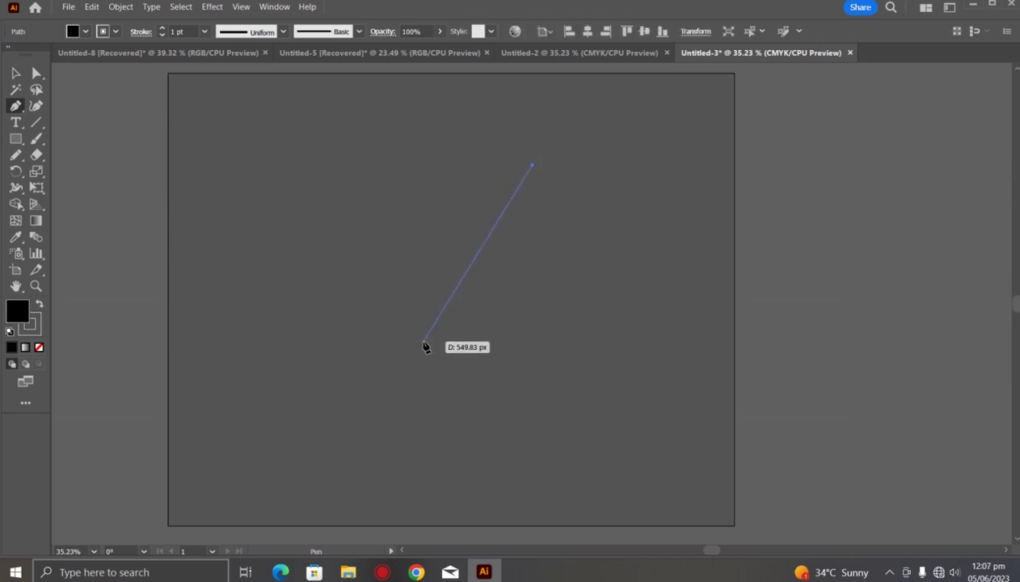
pyautogui.moveTo(423, 342); pyautogui.dragTo(436, 372)
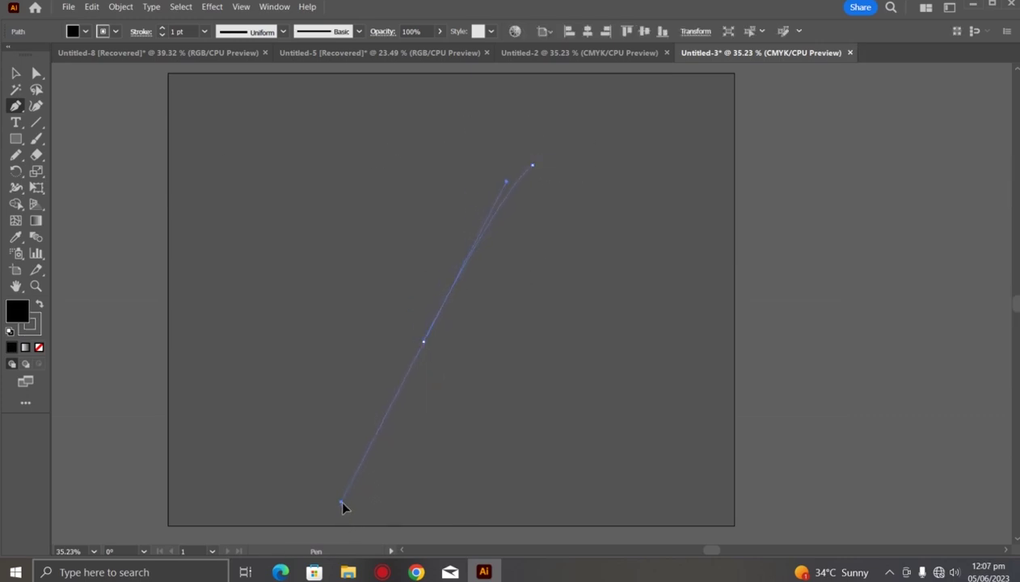
pyautogui.click(423, 342)
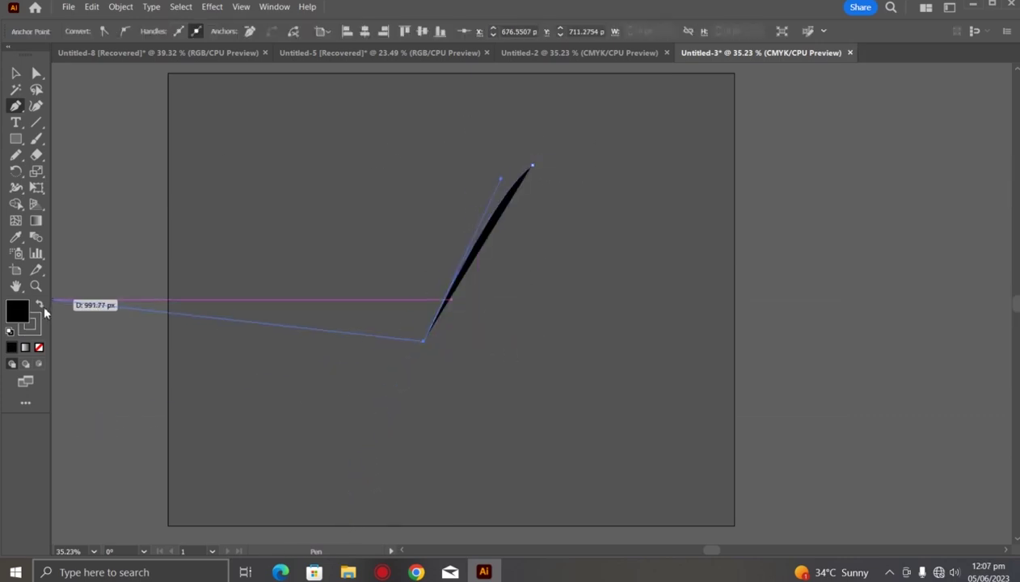
# Complete the tapered trunk outline and fill it solid black.
pyautogui.click(39, 304)
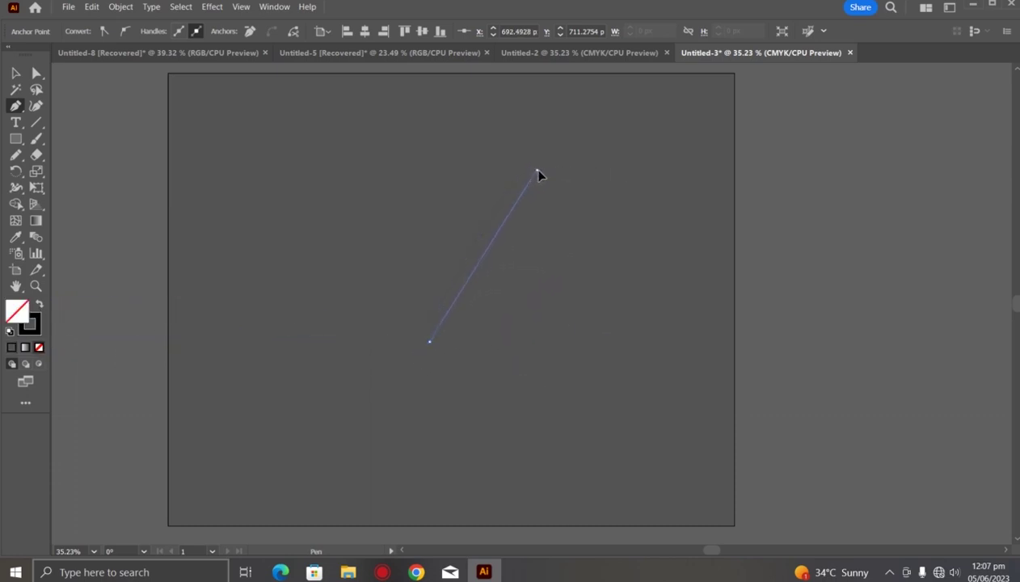
pyautogui.moveTo(601, 134); pyautogui.dragTo(582, 139)
pyautogui.click(437, 346)
pyautogui.click(541, 174)
pyautogui.scroll(2, 618, 93)
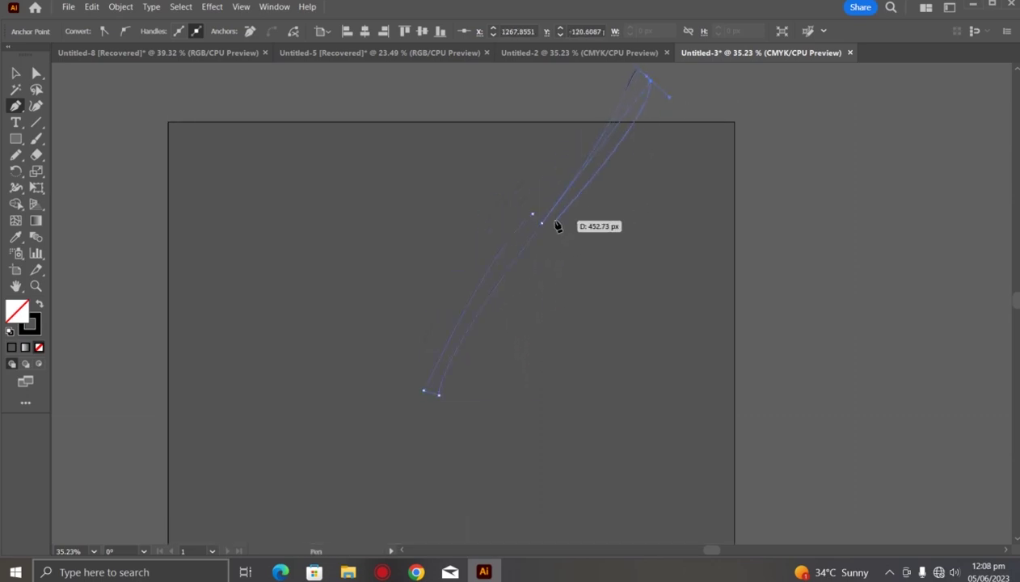
pyautogui.press('v')
pyautogui.click(39, 304)
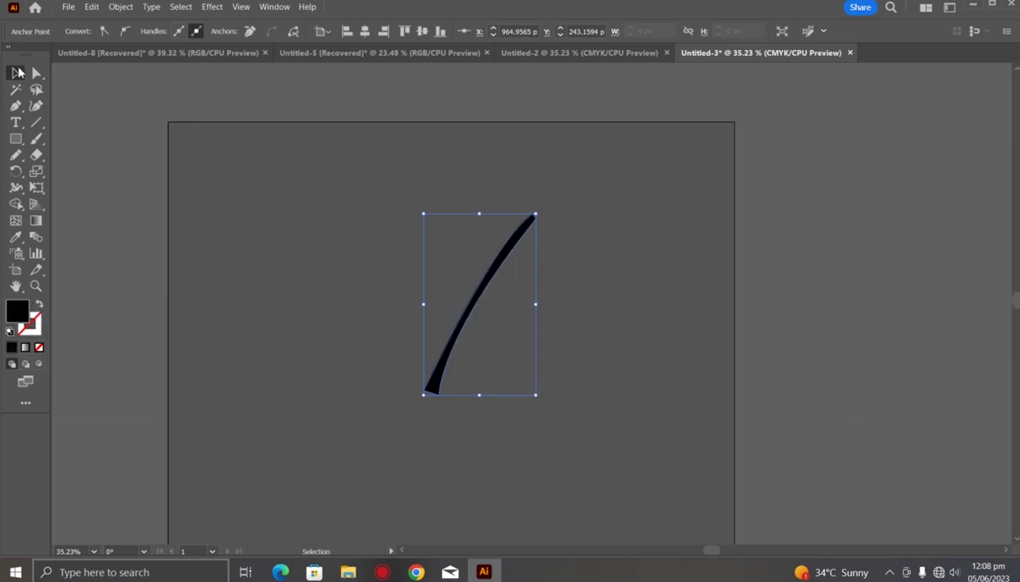
pyautogui.click(427, 314)
# Move the black trunk right of centre and rotate it nearly upright.
pyautogui.moveTo(485, 289); pyautogui.dragTo(604, 283)
pyautogui.click(555, 365)
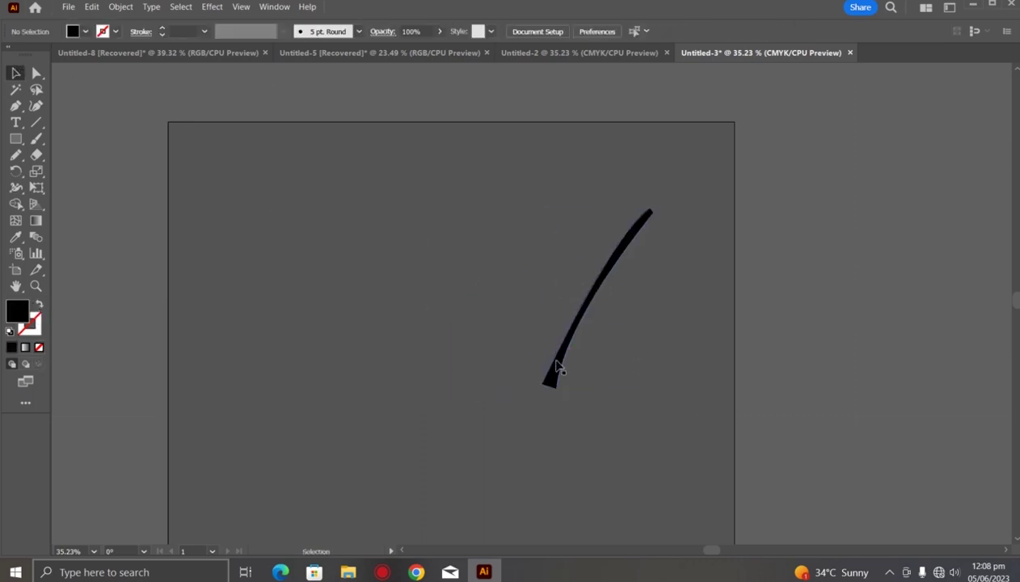
pyautogui.moveTo(555, 365); pyautogui.dragTo(663, 396)
pyautogui.click(657, 402)
pyautogui.click(547, 380)
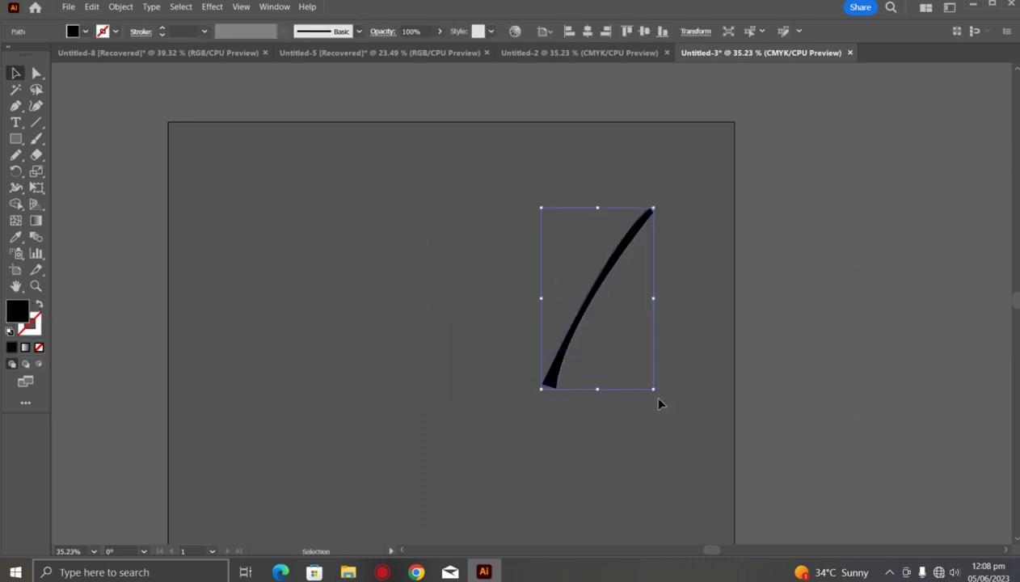
pyautogui.moveTo(660, 392); pyautogui.dragTo(716, 364)
# Outline two more tapered trunks with the Pen, meeting the first trunk's base.
pyautogui.click(491, 375)
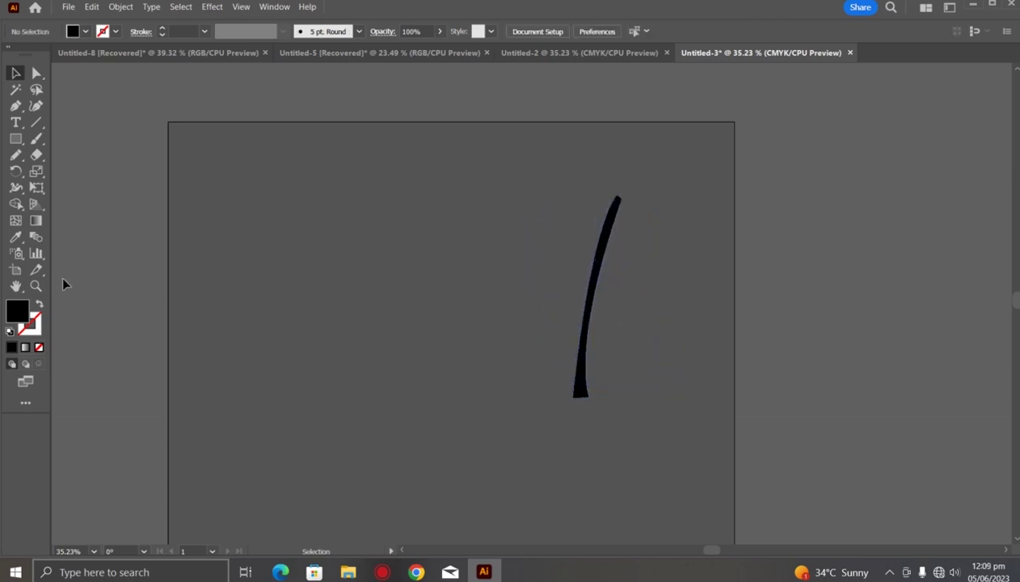
pyautogui.click(38, 304)
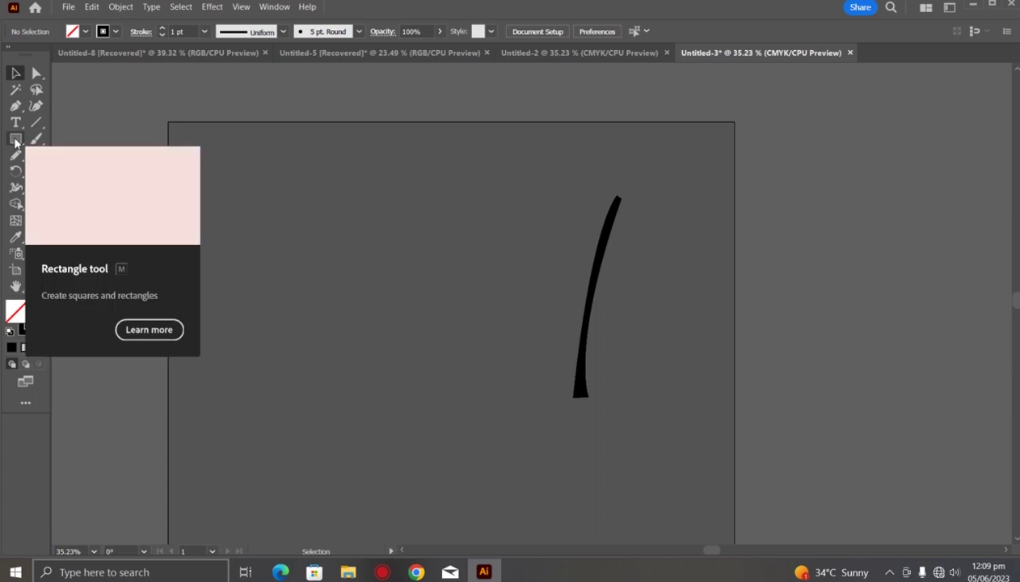
pyautogui.click(16, 105)
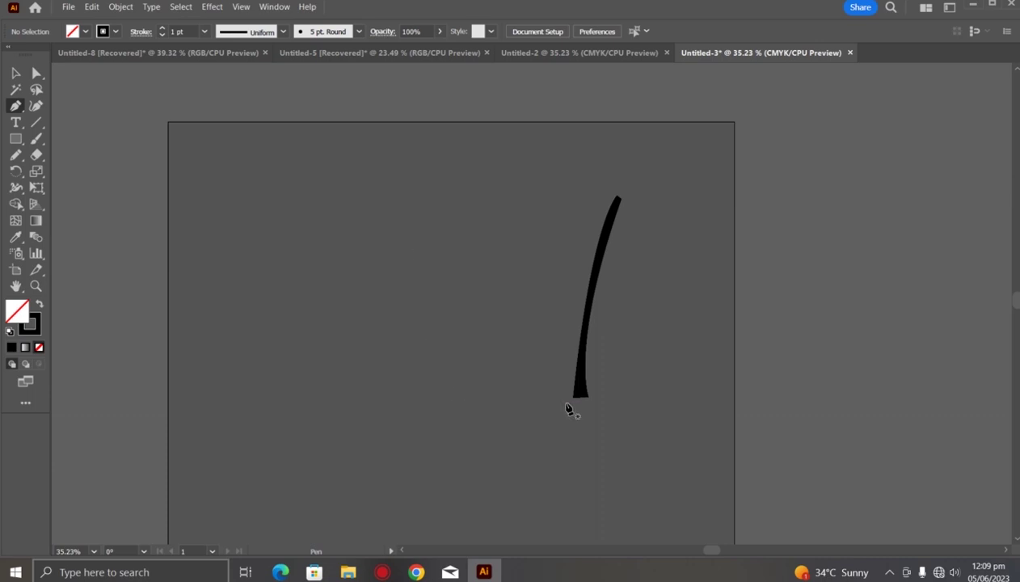
pyautogui.click(492, 302)
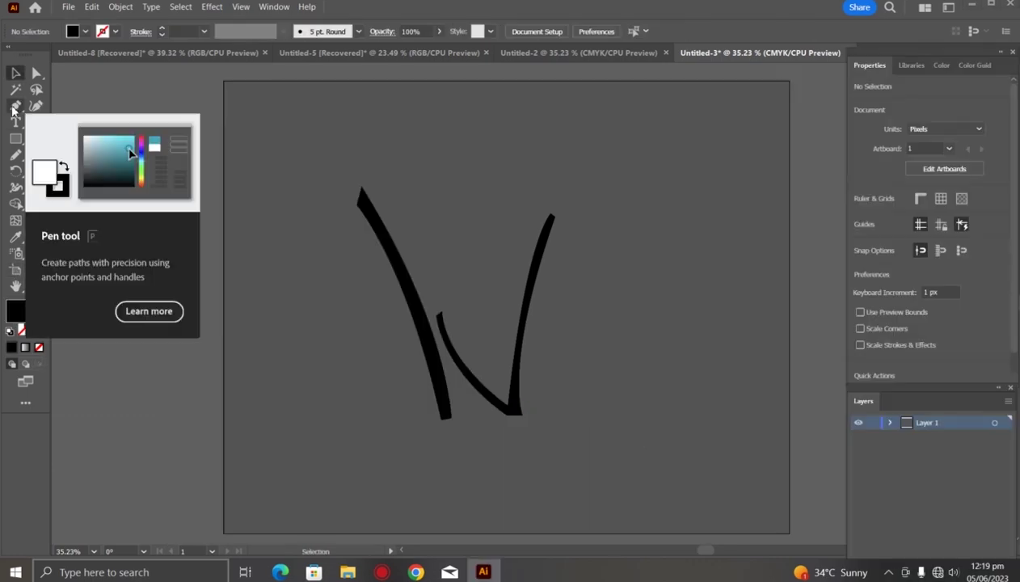
pyautogui.click(14, 110)
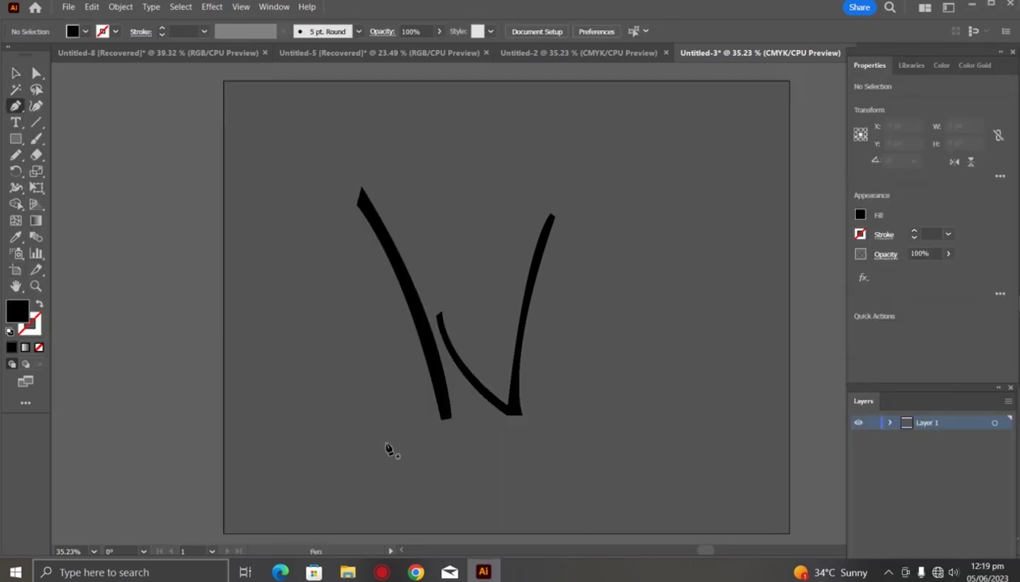
pyautogui.click(334, 452)
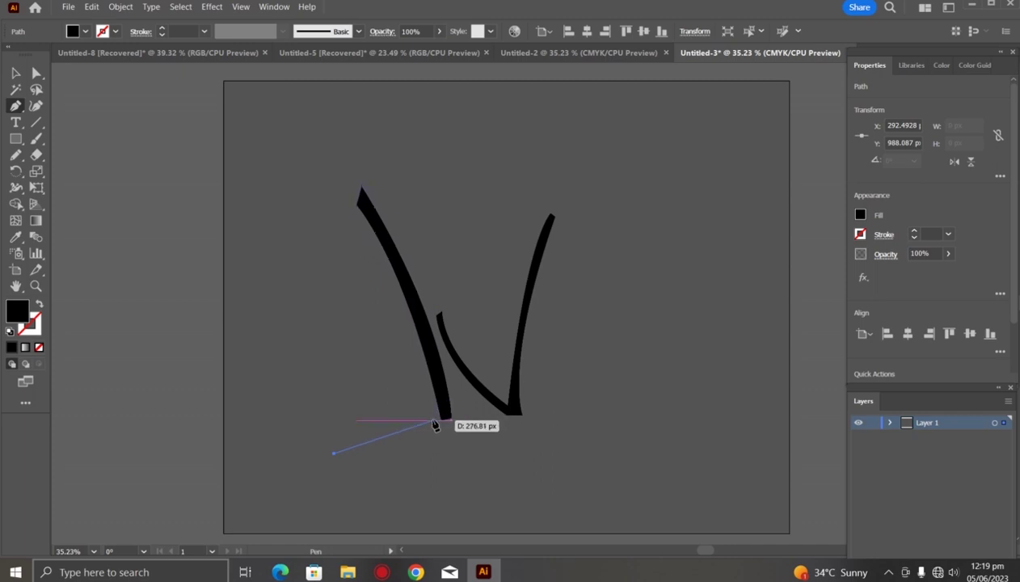
# Draw a closed jagged-topped island outline beneath the trunks and fill it black.
pyautogui.click(431, 419)
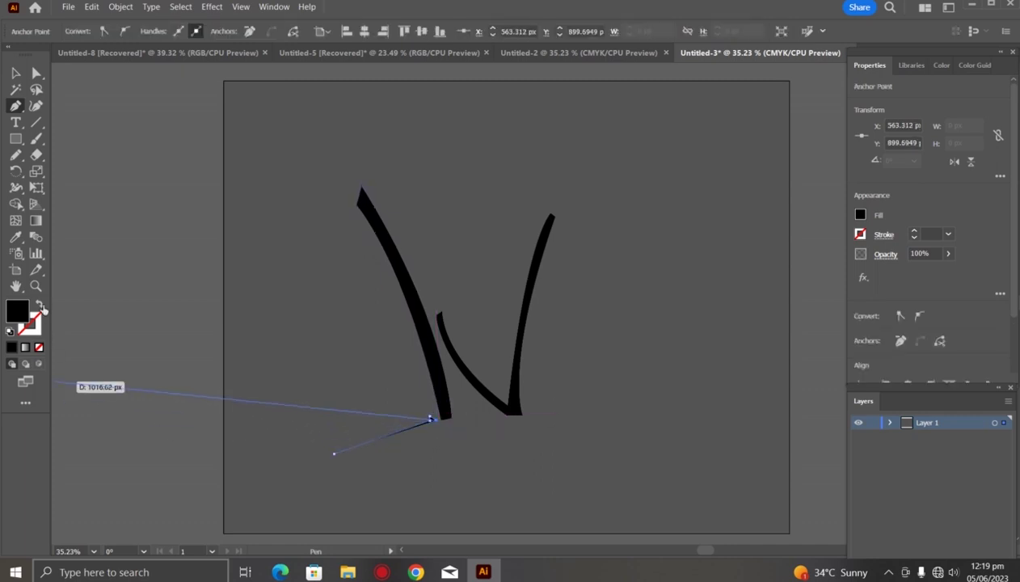
pyautogui.click(39, 304)
pyautogui.moveTo(459, 420)
pyautogui.mouseDown()
pyautogui.moveTo(530, 415)
pyautogui.moveTo(548, 427)
pyautogui.moveTo(535, 416)
pyautogui.moveTo(592, 411)
pyautogui.moveTo(709, 436)
pyautogui.moveTo(661, 439)
pyautogui.mouseUp()
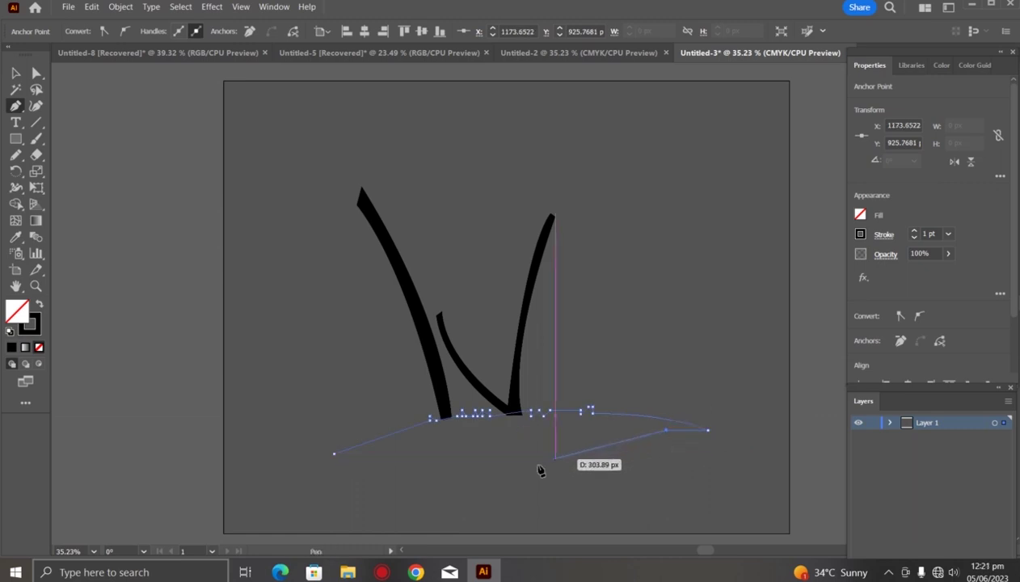
pyautogui.click(335, 454)
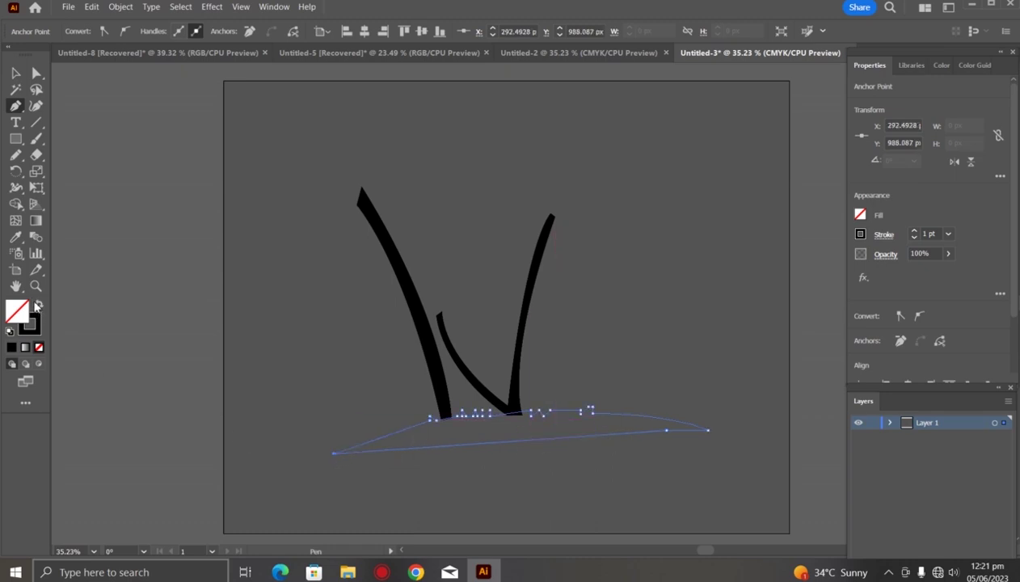
pyautogui.click(37, 305)
pyautogui.click(15, 73)
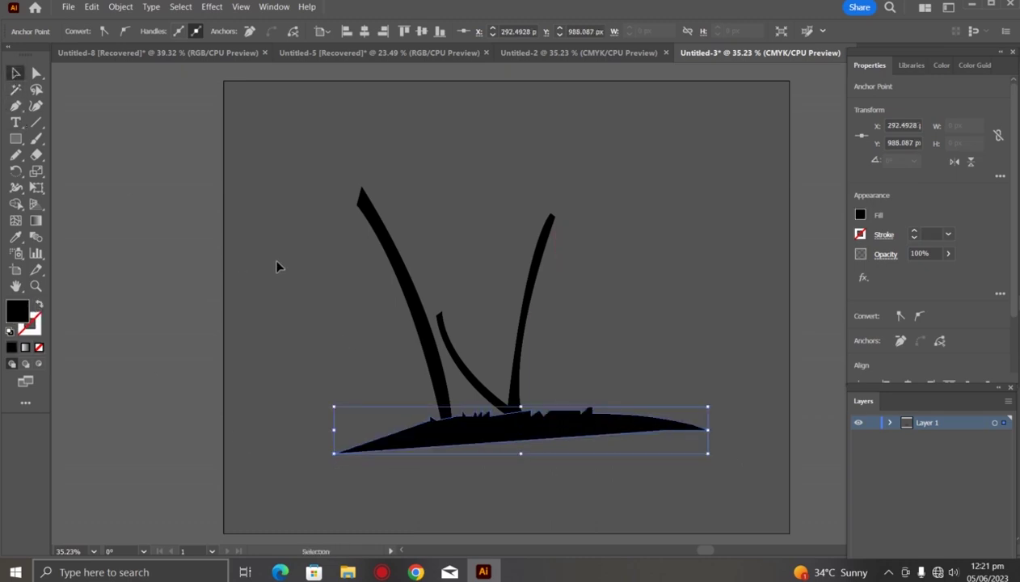
pyautogui.click(275, 261)
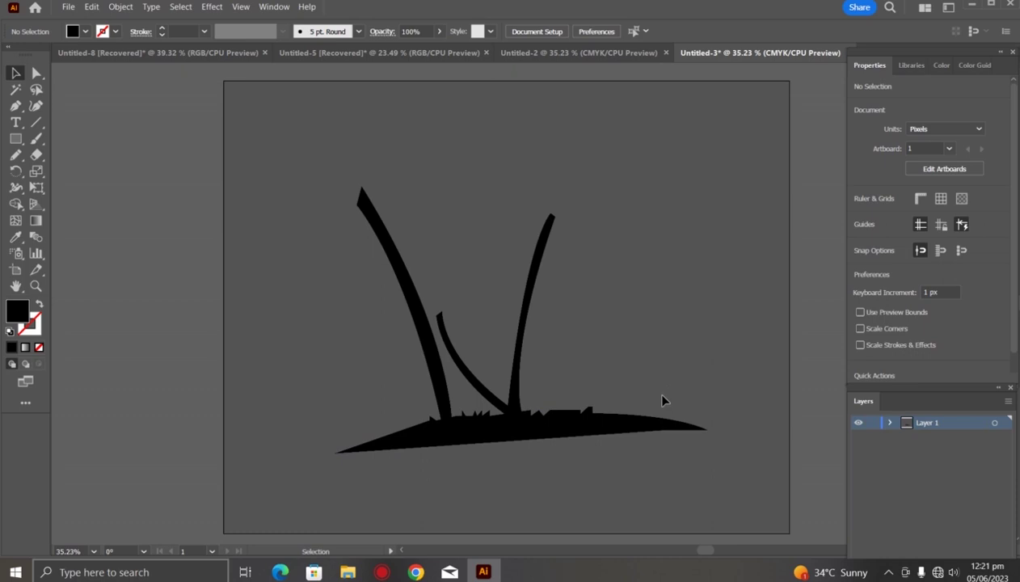
# Trace a curved outline along the island's underside out past its right tip.
pyautogui.click(15, 105)
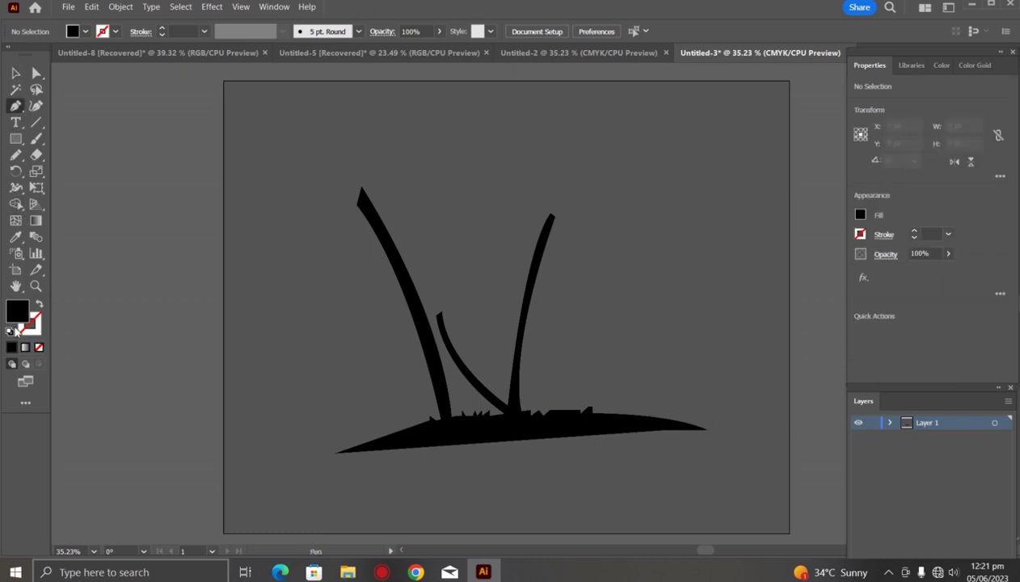
pyautogui.click(37, 305)
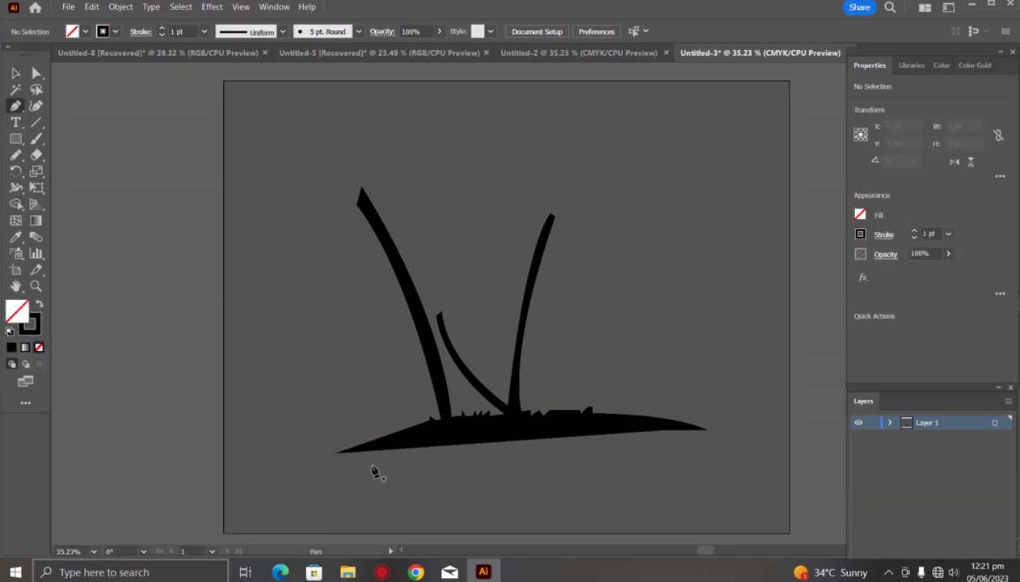
pyautogui.moveTo(369, 454); pyautogui.dragTo(410, 458)
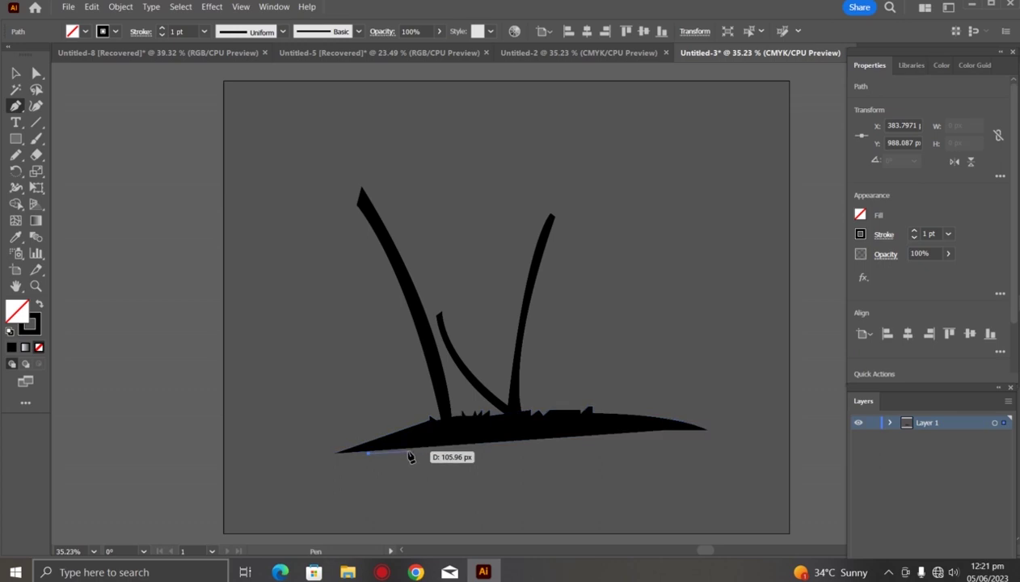
pyautogui.moveTo(446, 446)
pyautogui.mouseDown()
pyautogui.moveTo(495, 450)
pyautogui.moveTo(420, 459)
pyautogui.moveTo(466, 452)
pyautogui.mouseUp()
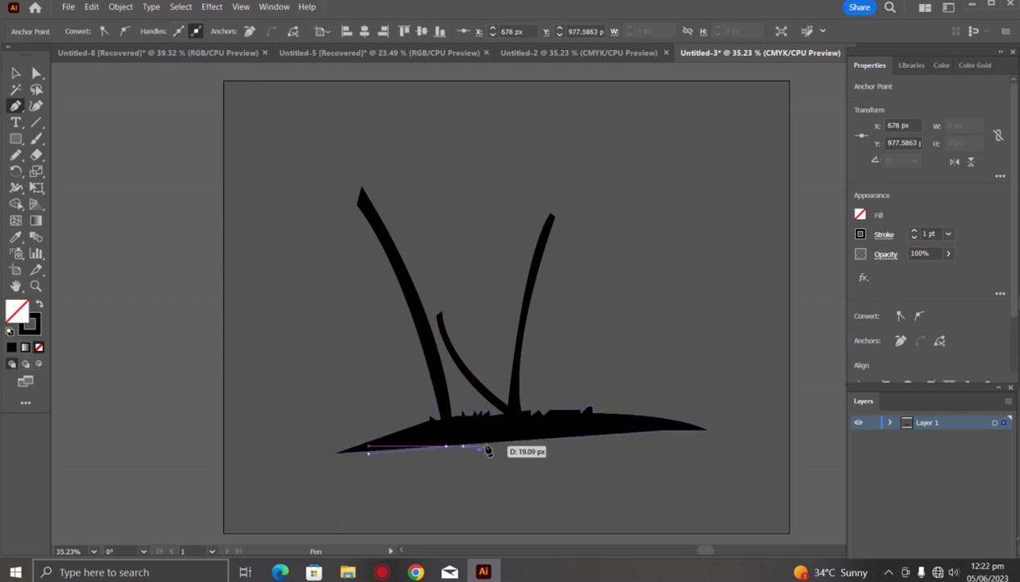
pyautogui.moveTo(494, 451)
pyautogui.mouseDown()
pyautogui.moveTo(663, 435)
pyautogui.moveTo(720, 442)
pyautogui.moveTo(665, 455)
pyautogui.moveTo(734, 446)
pyautogui.mouseUp()
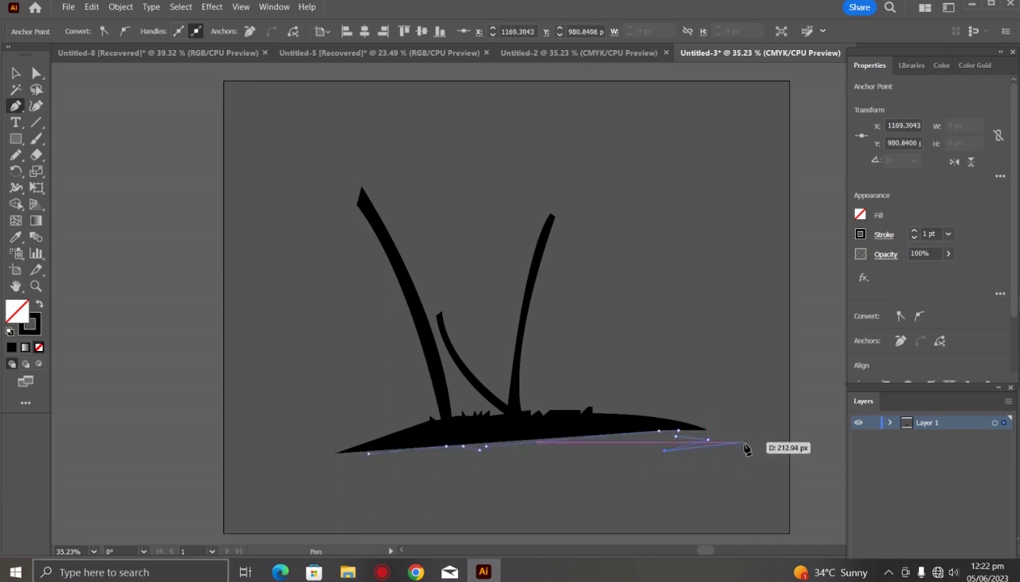
pyautogui.moveTo(622, 468); pyautogui.dragTo(679, 478)
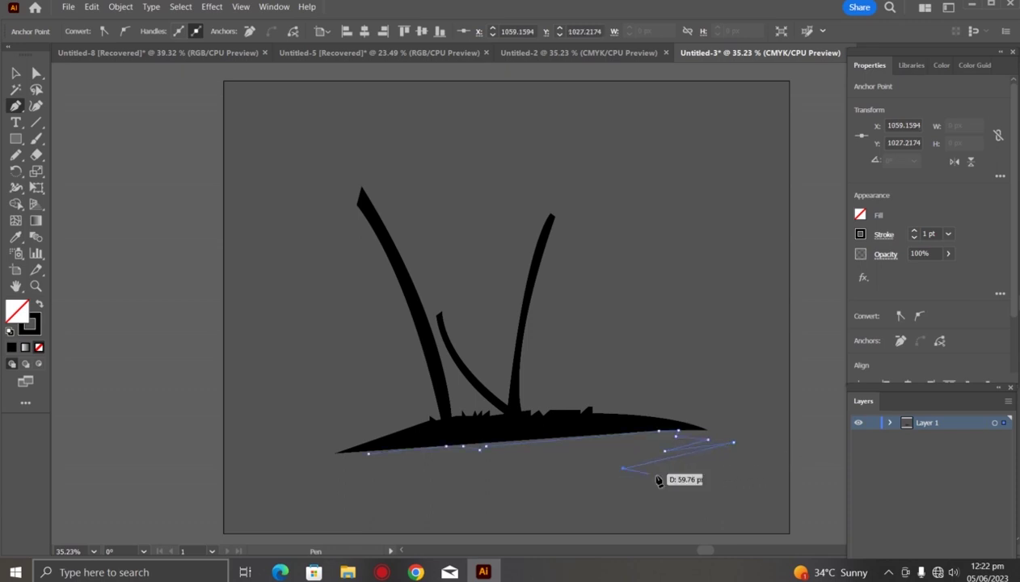
pyautogui.click(686, 468)
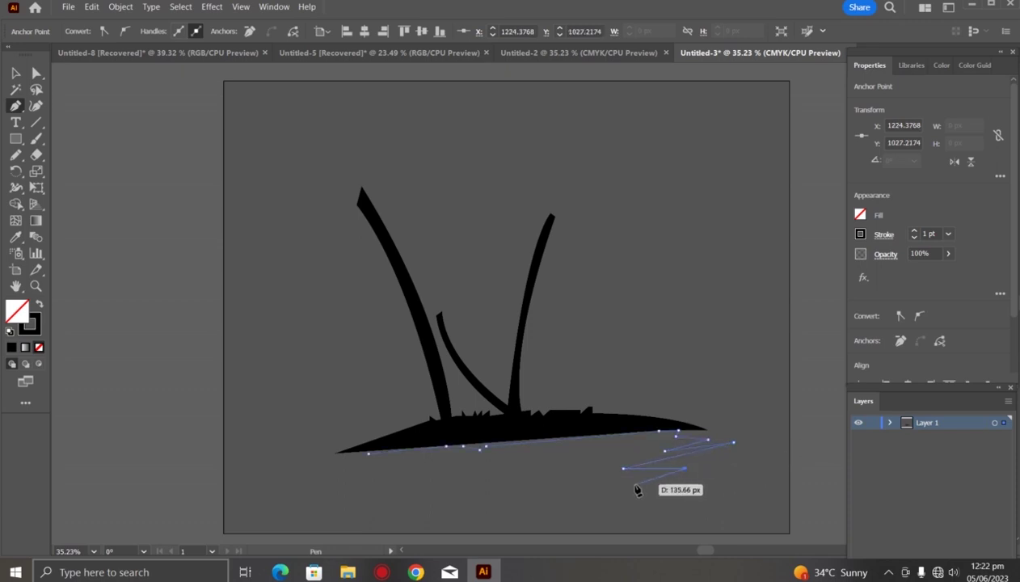
# Continue the zigzag streak back leftward to a point at the lower left.
pyautogui.click(615, 481)
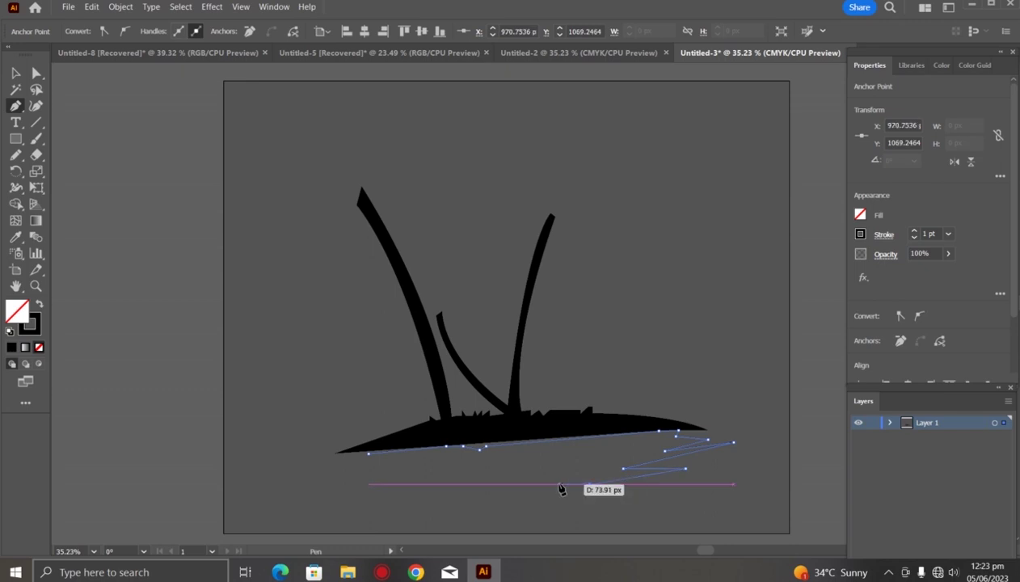
pyautogui.click(547, 477)
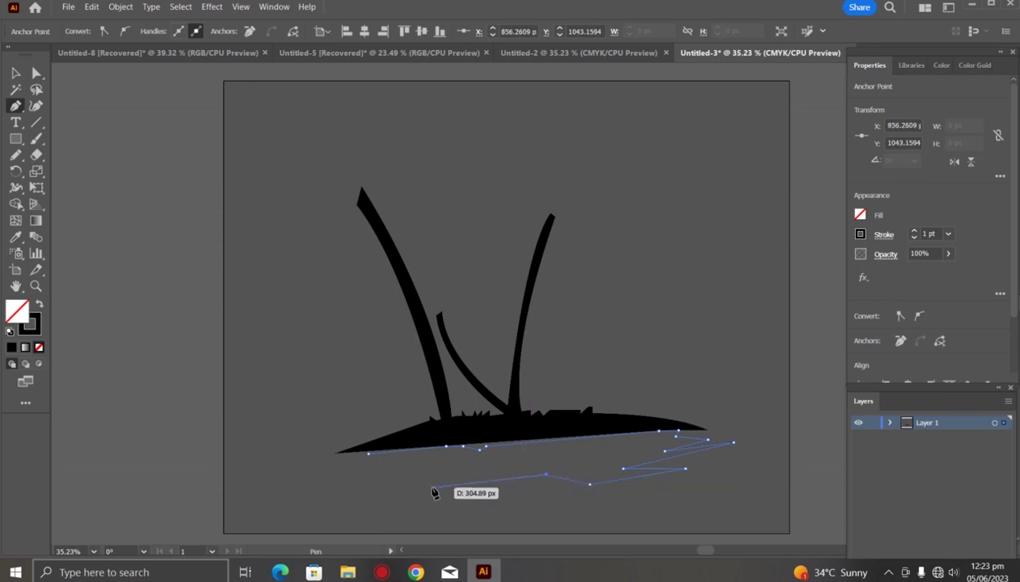
pyautogui.click(303, 501)
pyautogui.moveTo(303, 503); pyautogui.dragTo(283, 525)
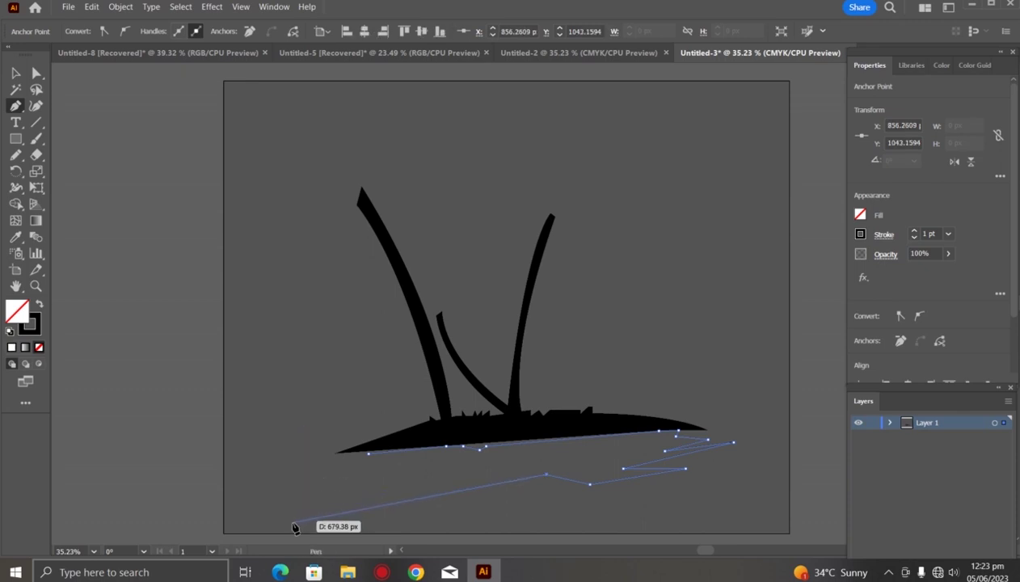
pyautogui.click(301, 507)
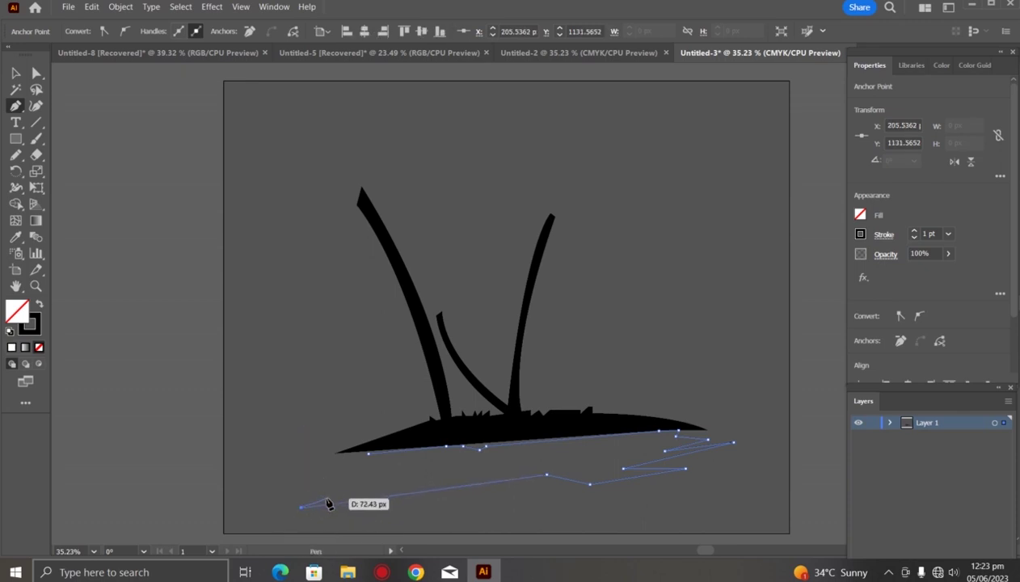
pyautogui.moveTo(421, 488)
pyautogui.mouseDown()
pyautogui.moveTo(321, 500)
pyautogui.moveTo(374, 482)
pyautogui.moveTo(306, 487)
pyautogui.moveTo(428, 474)
pyautogui.moveTo(322, 480)
pyautogui.mouseUp()
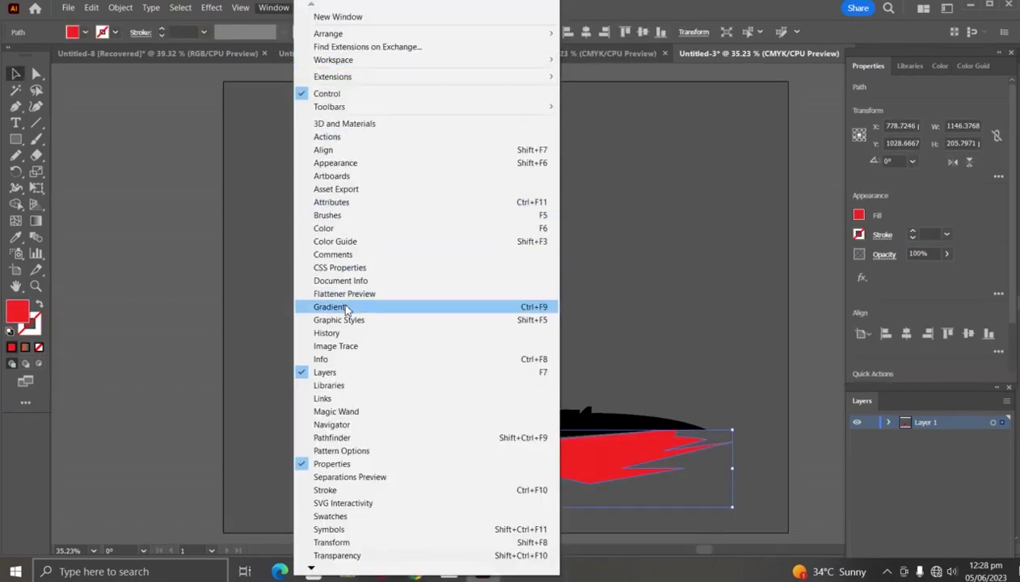
# Apply a two-stop linear gradient from red to bright yellow, midpoint shifted toward red.
pyautogui.click(343, 306)
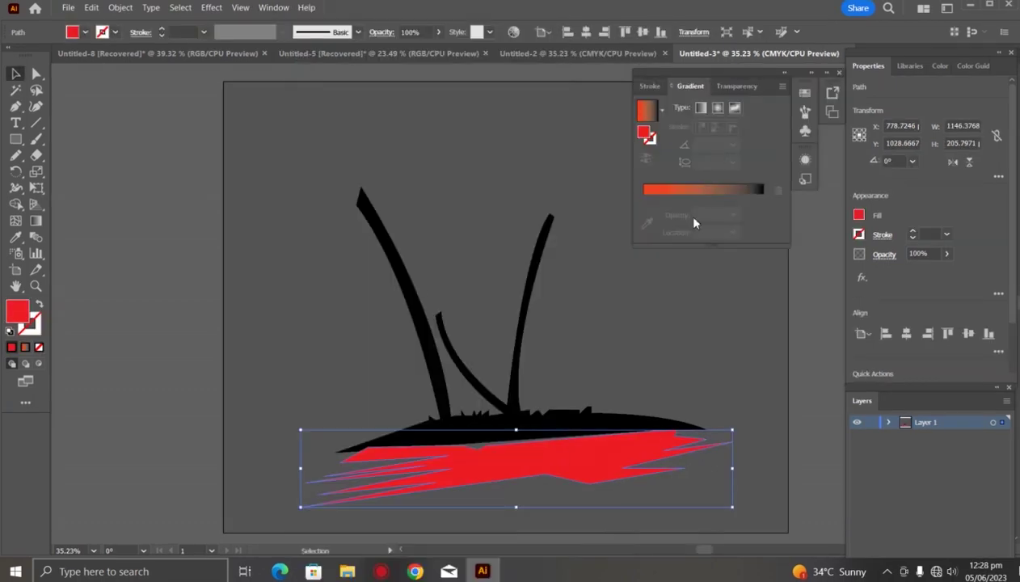
pyautogui.click(659, 189)
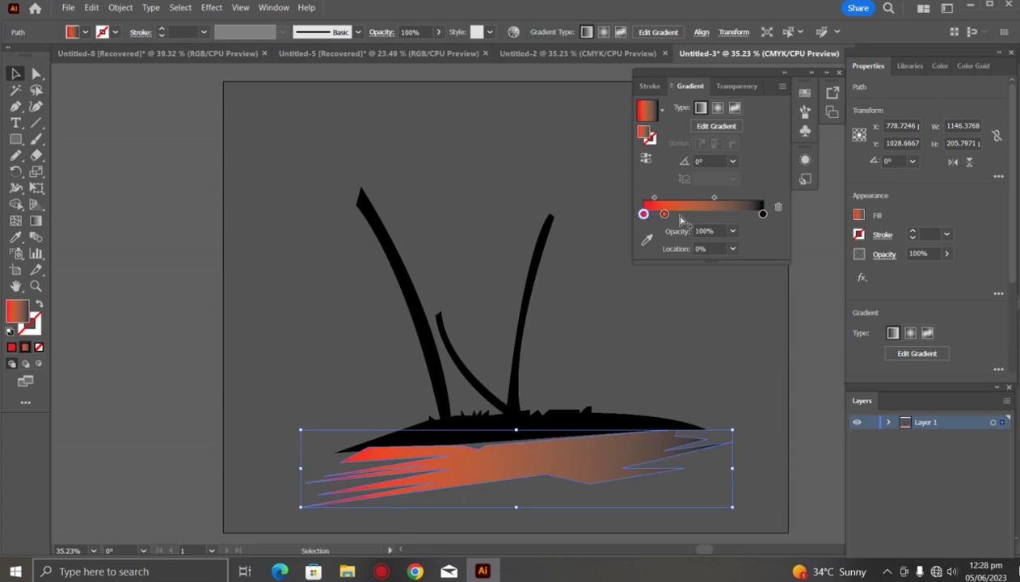
pyautogui.moveTo(664, 213)
pyautogui.mouseDown()
pyautogui.moveTo(665, 243)
pyautogui.moveTo(660, 214)
pyautogui.mouseUp()
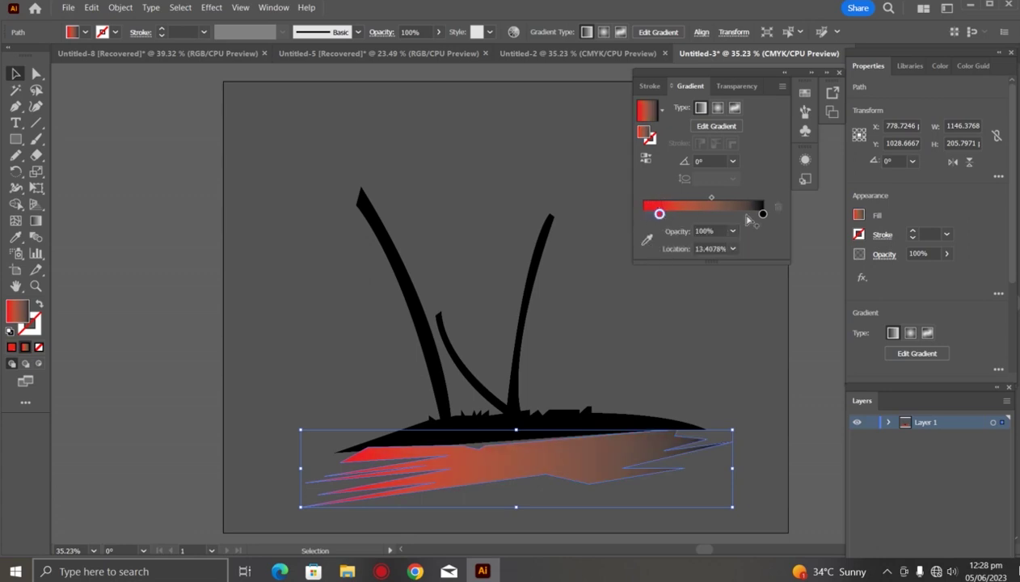
pyautogui.doubleClick(24, 313)
pyautogui.moveTo(539, 346); pyautogui.dragTo(537, 344)
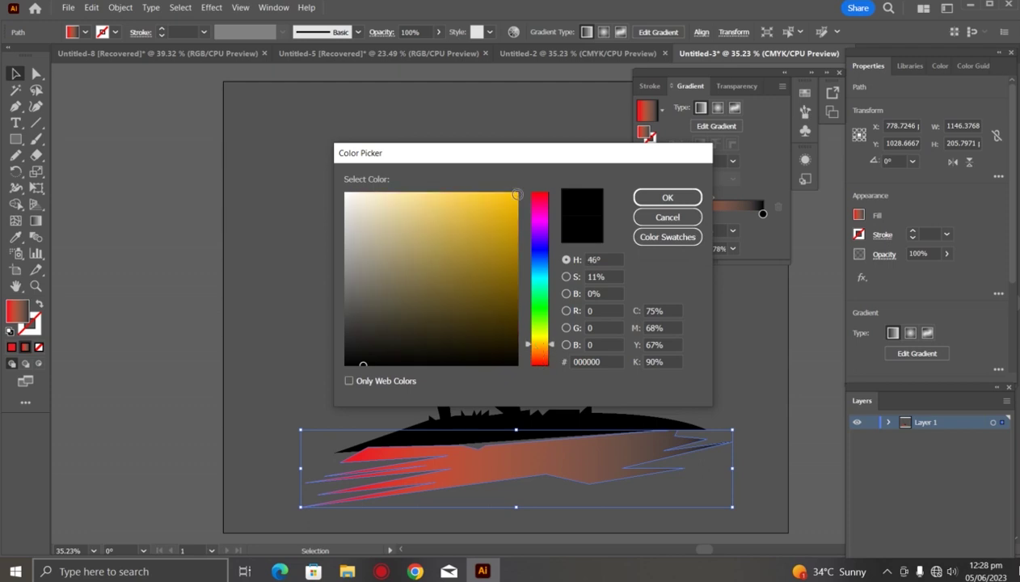
pyautogui.click(517, 195)
pyautogui.click(668, 198)
pyautogui.click(743, 189)
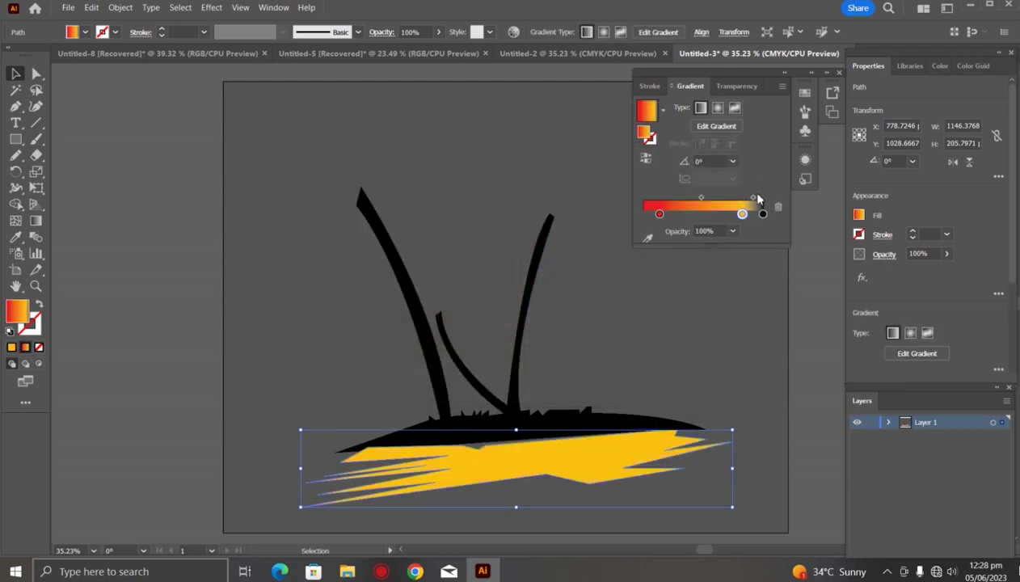
pyautogui.moveTo(742, 213)
pyautogui.mouseDown()
pyautogui.moveTo(763, 214)
pyautogui.moveTo(736, 197)
pyautogui.mouseUp()
pyautogui.click(687, 323)
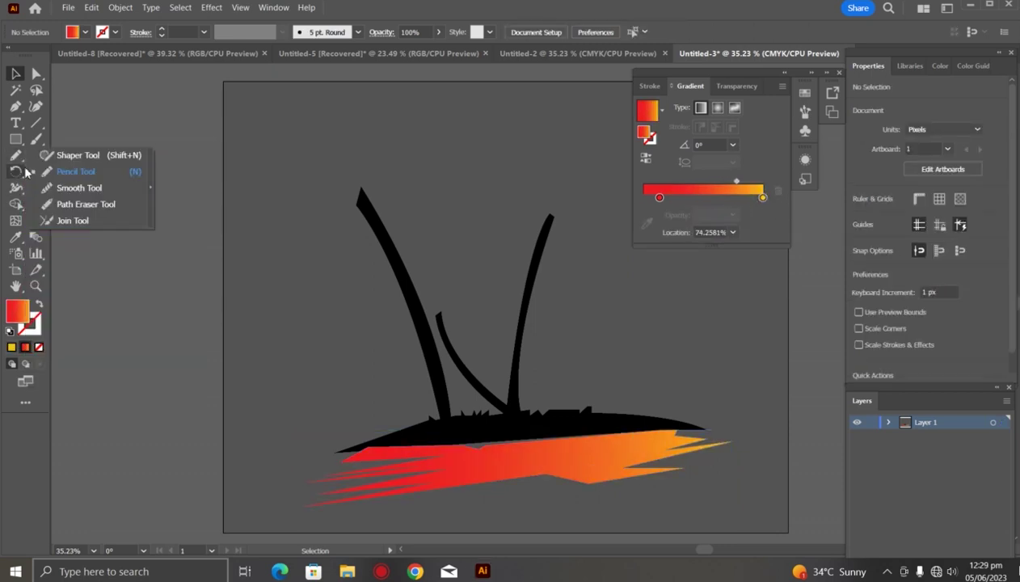
# Sketch palm-frond outlines with the Pencil around the top of the tall left trunk.
pyautogui.moveTo(15, 155); pyautogui.dragTo(65, 168)
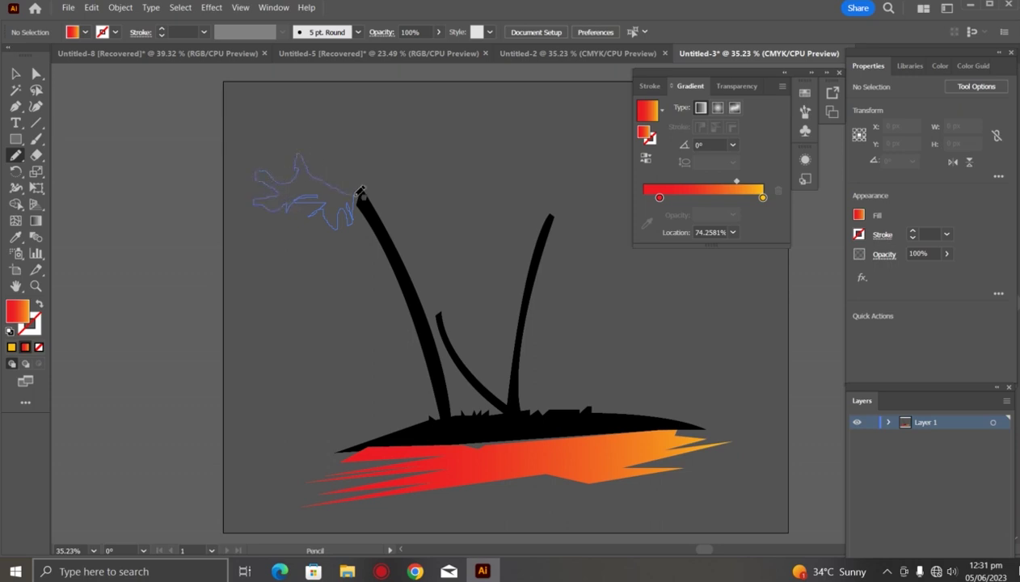
pyautogui.moveTo(359, 189); pyautogui.dragTo(354, 183)
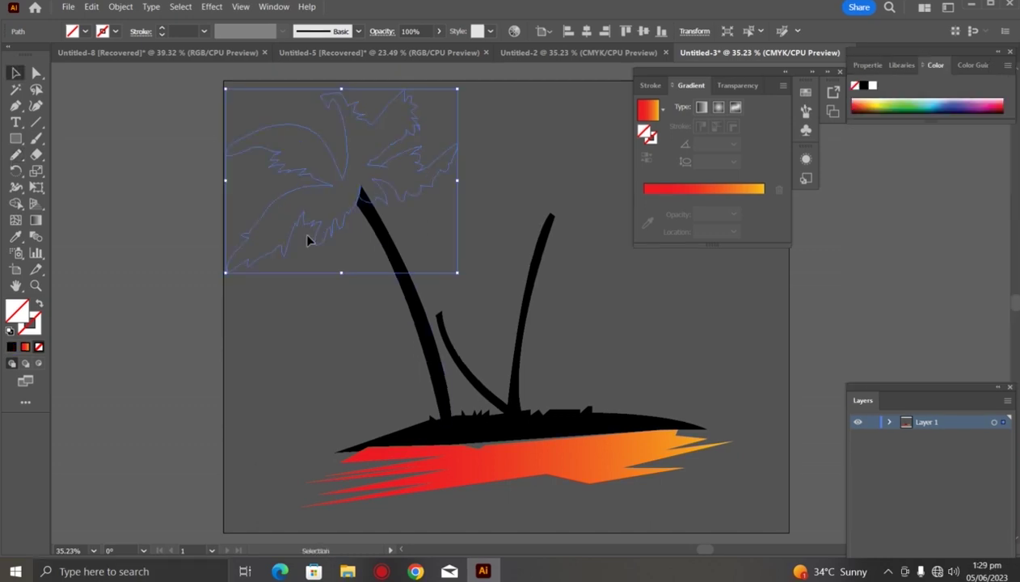
# Fill the fronds with the island's black via Eyedropper and tilt them slightly.
pyautogui.doubleClick(16, 236)
pyautogui.click(642, 420)
pyautogui.click(584, 415)
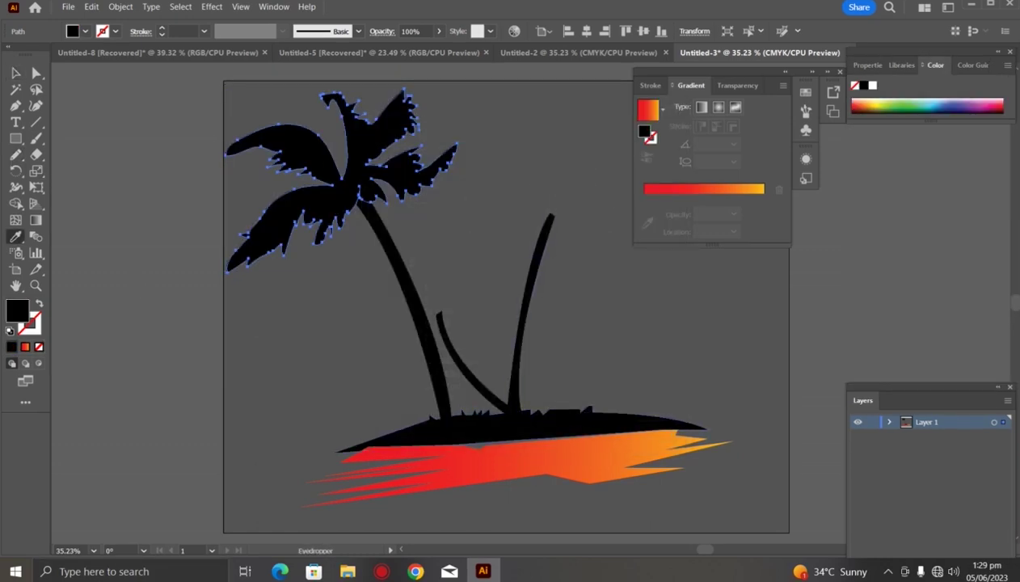
pyautogui.press('v')
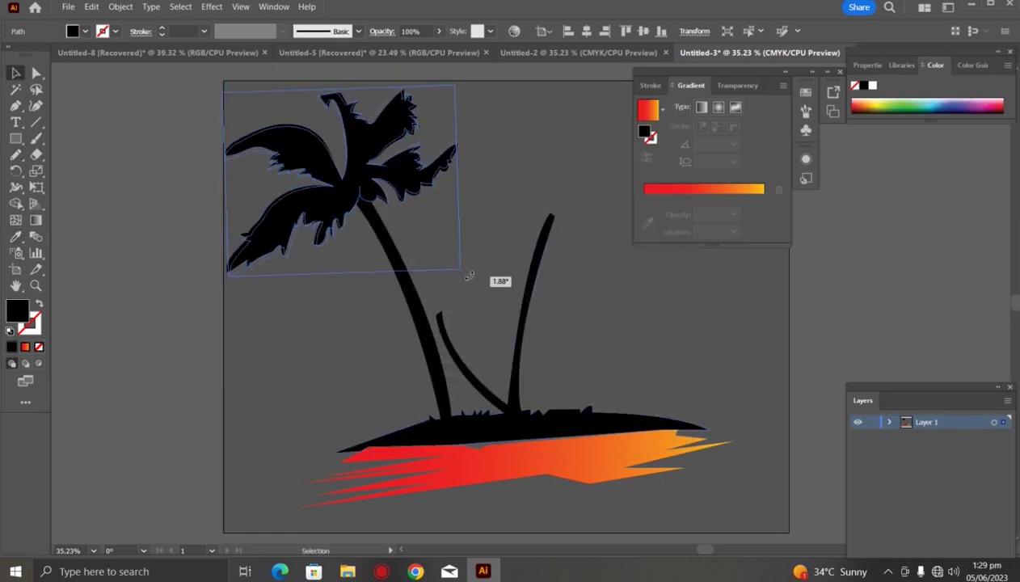
pyautogui.moveTo(463, 278); pyautogui.dragTo(463, 265)
pyautogui.click(463, 264)
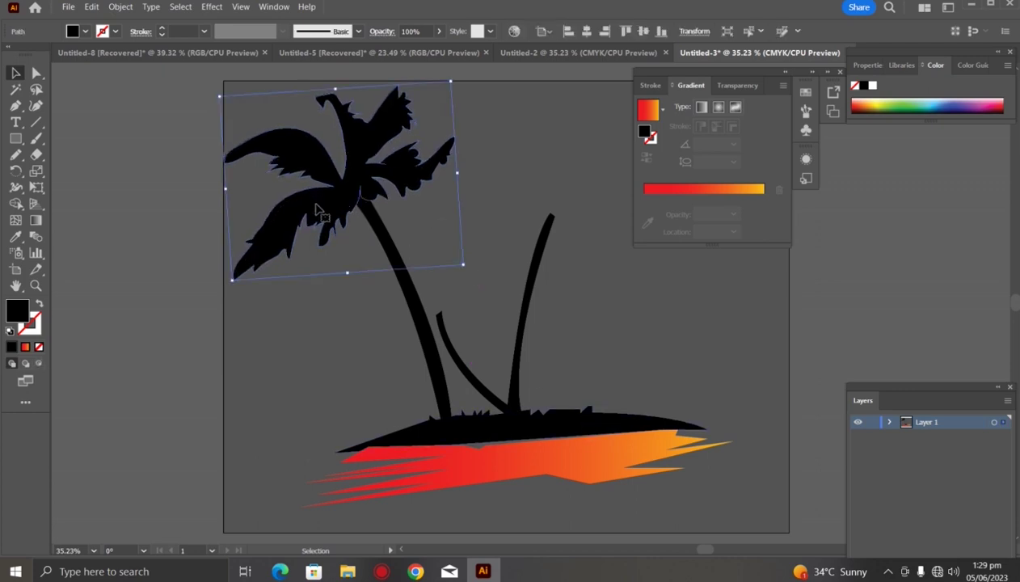
# Place a smaller duplicate of the fronds on top of the middle trunk.
pyautogui.moveTo(352, 208); pyautogui.dragTo(506, 322)
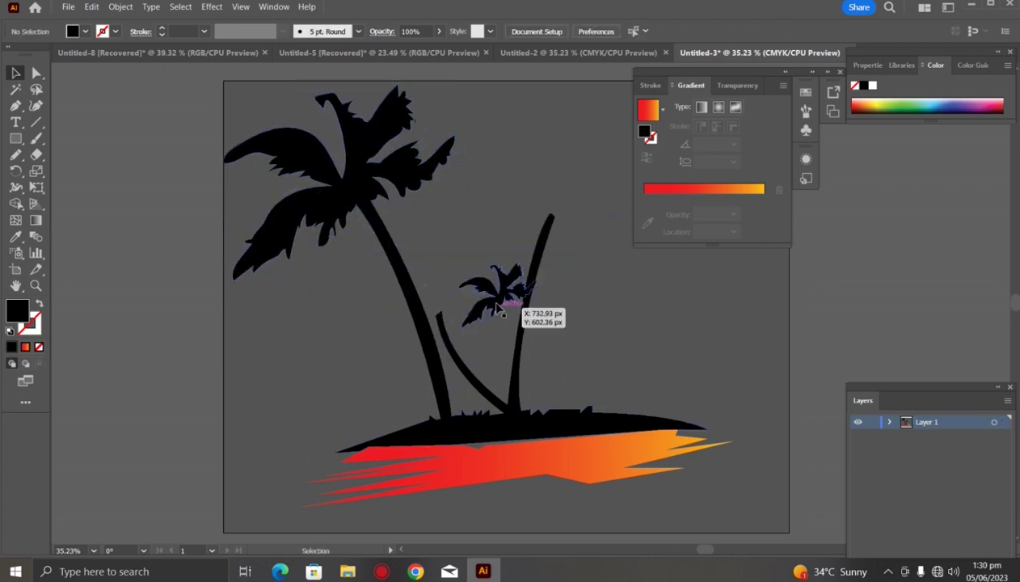
pyautogui.moveTo(619, 374)
pyautogui.mouseDown()
pyautogui.moveTo(537, 324)
pyautogui.moveTo(413, 318)
pyautogui.moveTo(428, 327)
pyautogui.mouseUp()
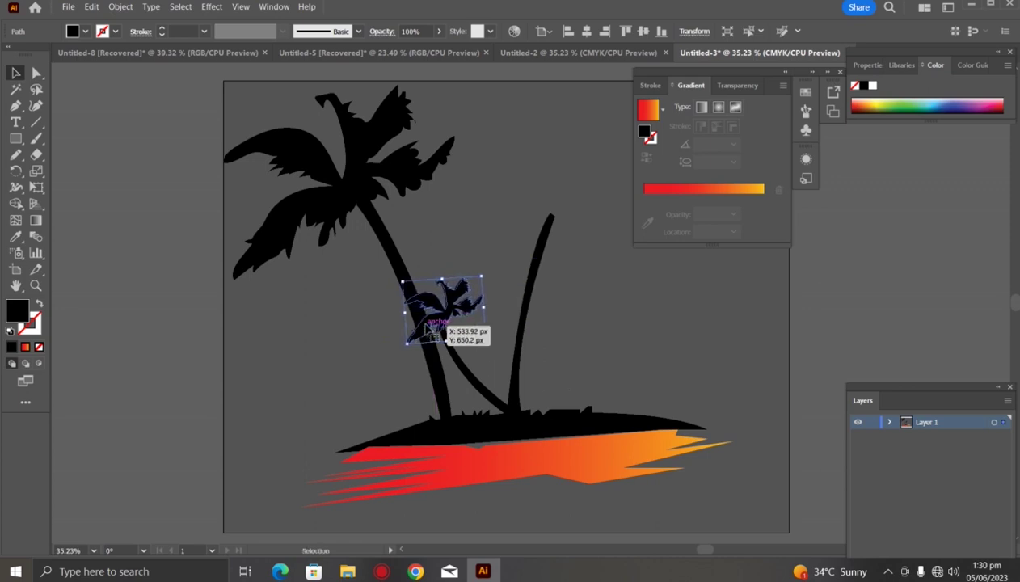
pyautogui.moveTo(406, 344); pyautogui.dragTo(403, 320)
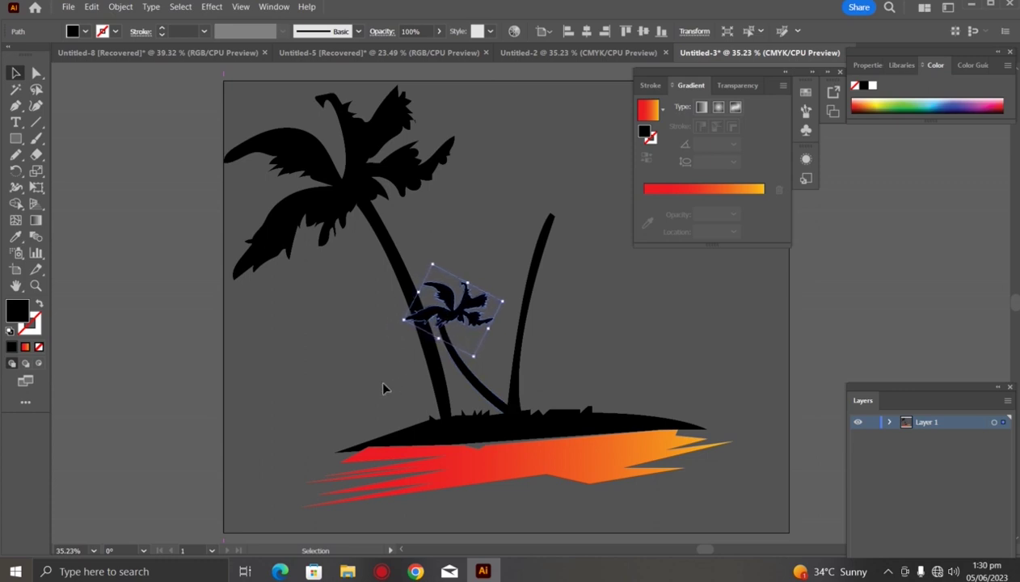
pyautogui.hotkey('ctrl', 'z')
pyautogui.hotkey('ctrl', 'z')
pyautogui.click(343, 390)
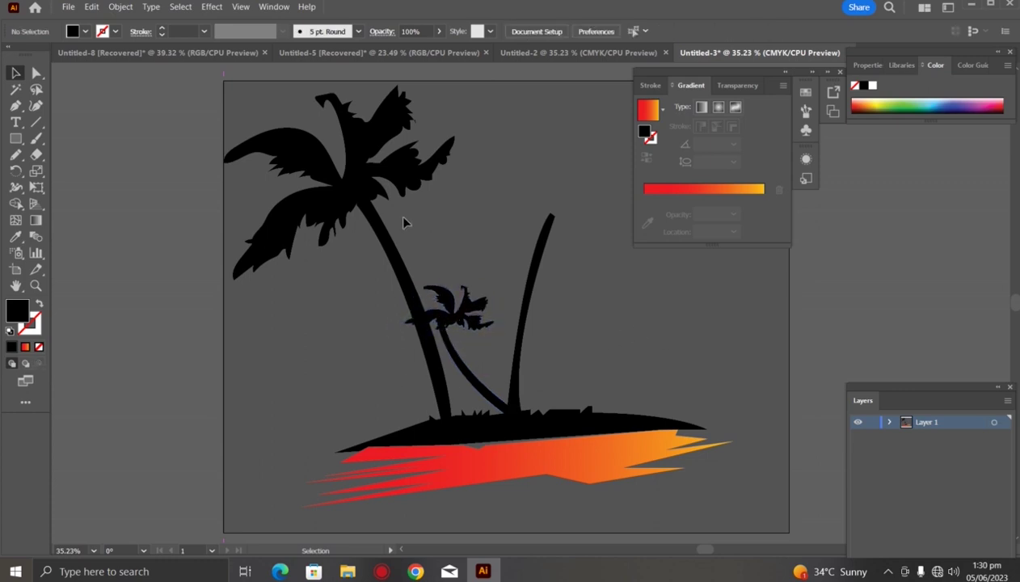
pyautogui.moveTo(774, 74)
pyautogui.mouseDown()
pyautogui.moveTo(831, 132)
pyautogui.moveTo(936, 153)
pyautogui.mouseUp()
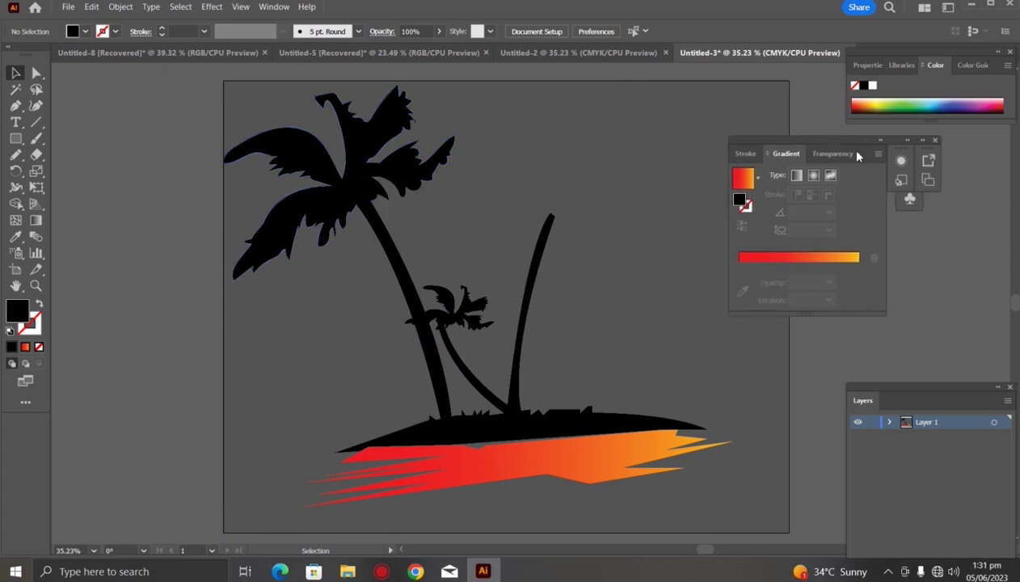
# Add a mirrored, scaled-down copy of the fronds atop the right trunk.
pyautogui.click(340, 173)
pyautogui.rightClick(335, 193)
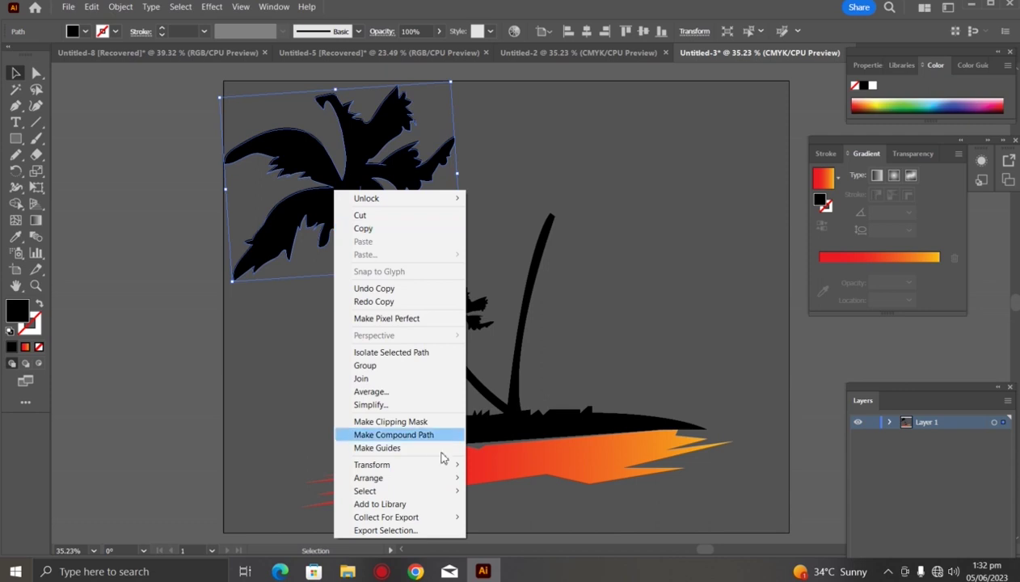
pyautogui.moveTo(372, 465)
pyautogui.click(483, 503)
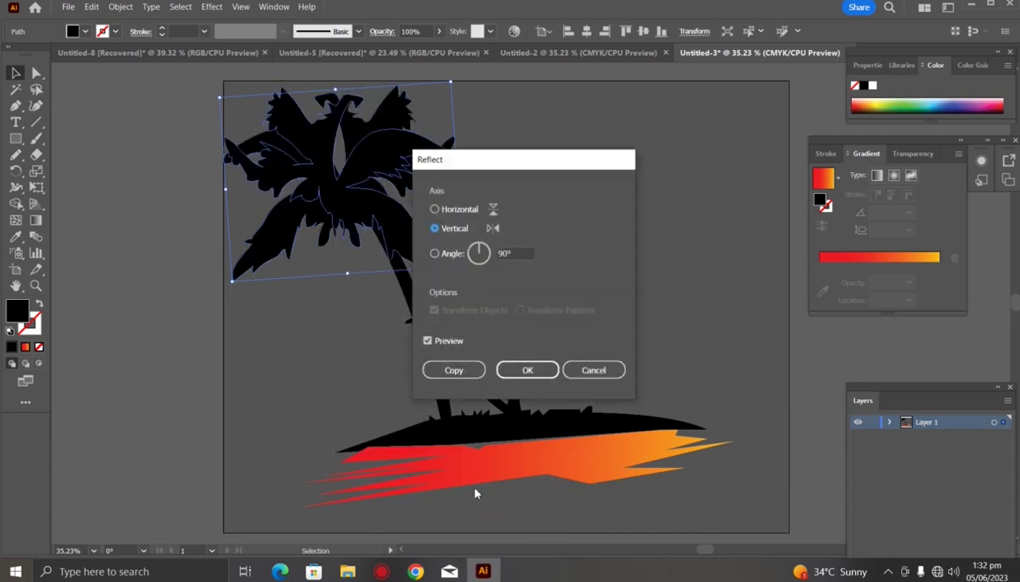
pyautogui.click(453, 370)
pyautogui.moveTo(345, 191); pyautogui.dragTo(584, 221)
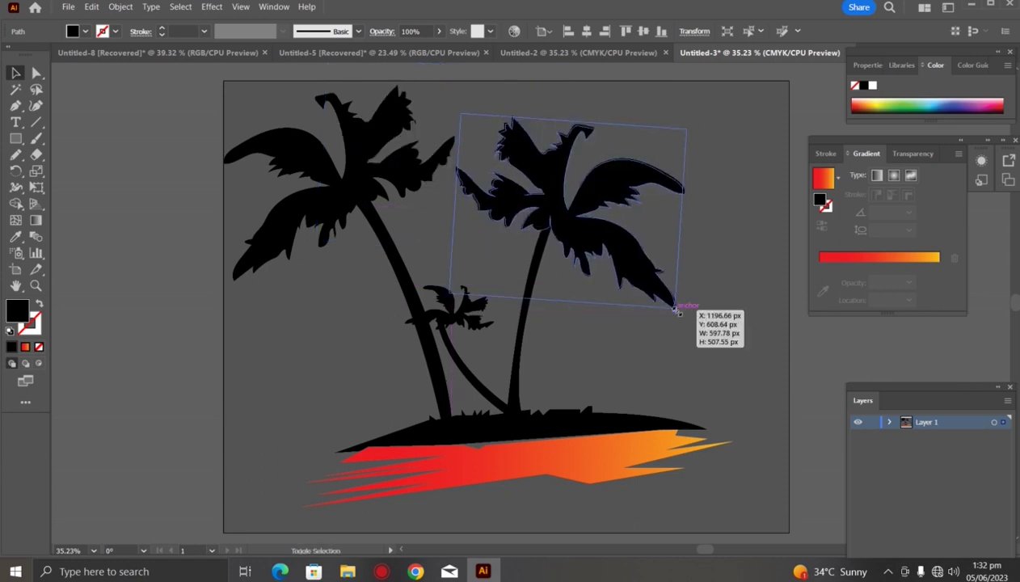
pyautogui.moveTo(678, 313); pyautogui.dragTo(644, 281)
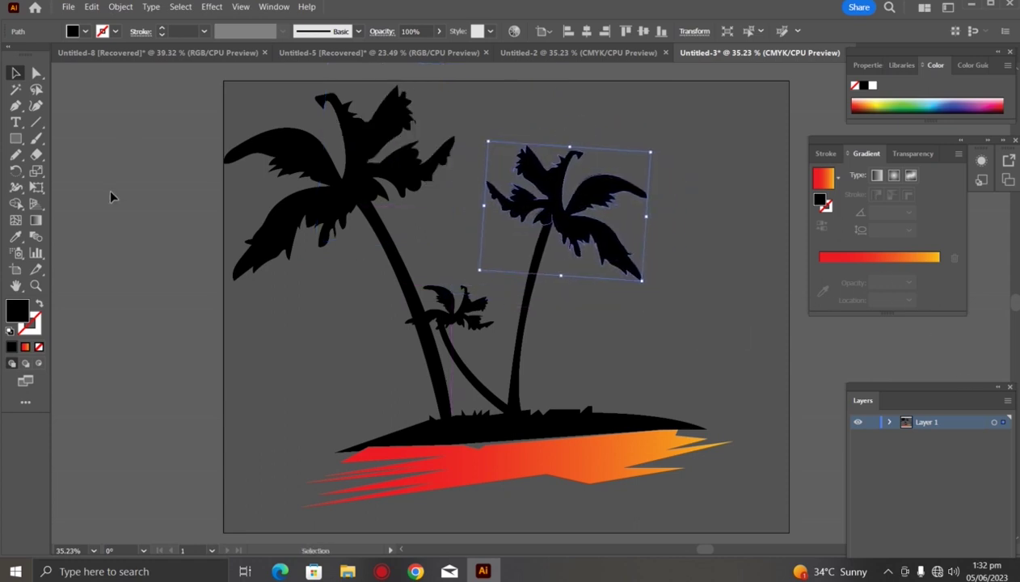
pyautogui.click(622, 143)
# Shrink the combined palms and trunks and set them down on the island.
pyautogui.click(380, 194)
pyautogui.keyDown('shift'); pyautogui.click(413, 293); pyautogui.keyUp('shift')
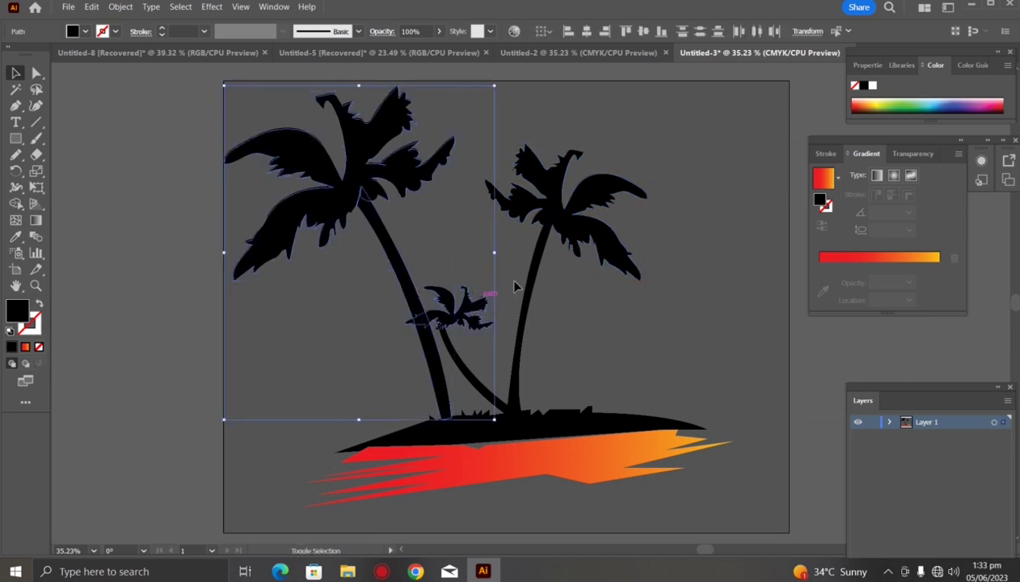
pyautogui.keyDown('shift'); pyautogui.click(562, 239); pyautogui.keyUp('shift')
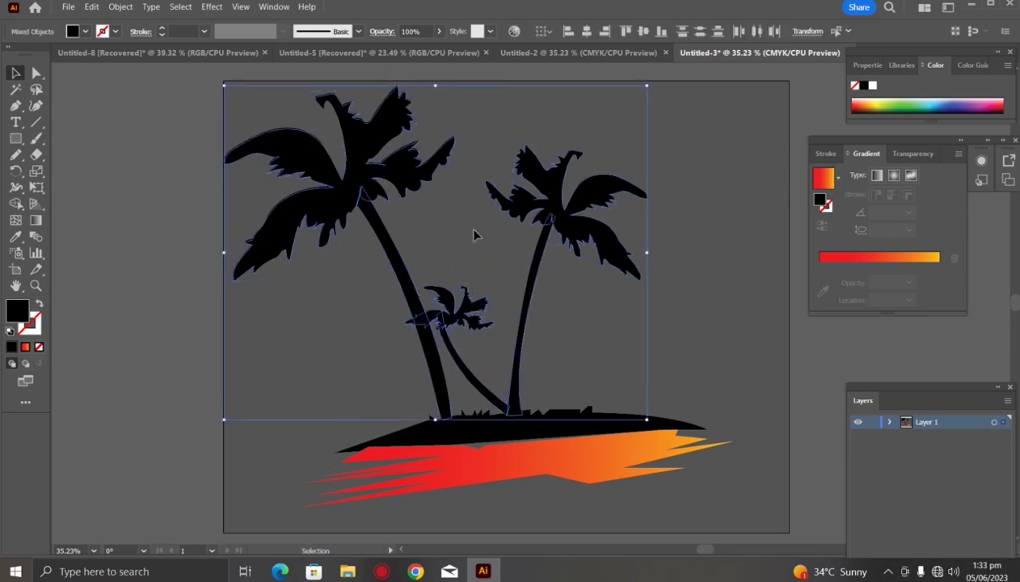
pyautogui.moveTo(647, 419); pyautogui.dragTo(563, 353)
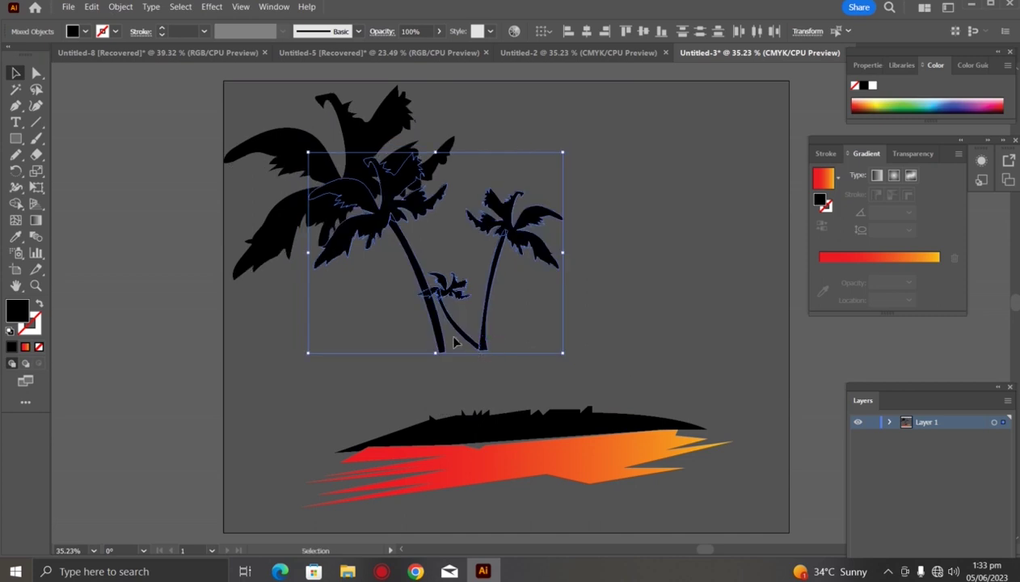
pyautogui.moveTo(437, 330); pyautogui.dragTo(461, 393)
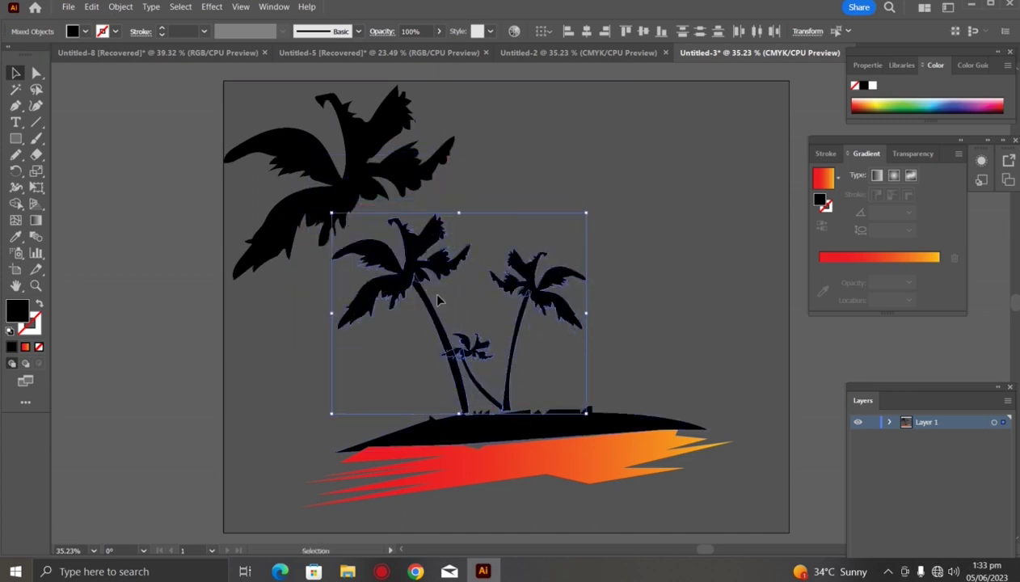
pyautogui.hotkey('shift', 'Down')
pyautogui.hotkey('shift', 'Down')
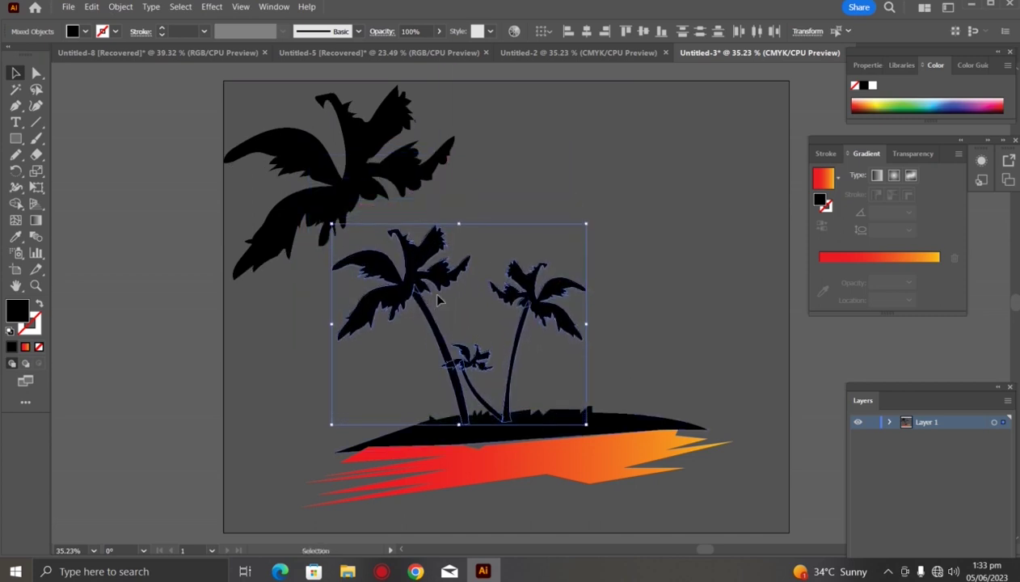
pyautogui.click(248, 356)
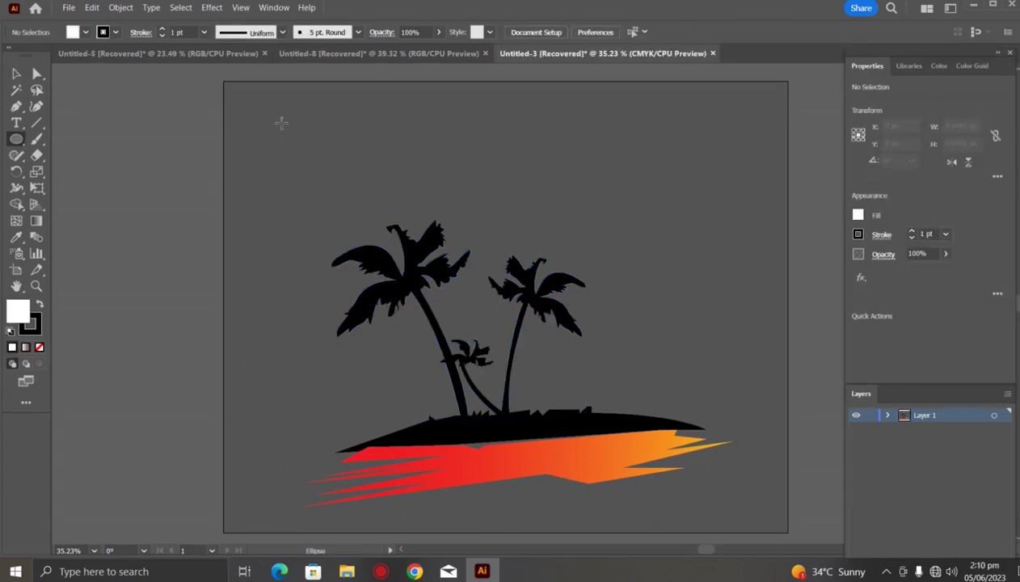
# Draw a large white circle and move it behind the right palm.
pyautogui.moveTo(266, 114)
pyautogui.mouseDown()
pyautogui.moveTo(419, 315)
pyautogui.moveTo(411, 308)
pyautogui.mouseUp()
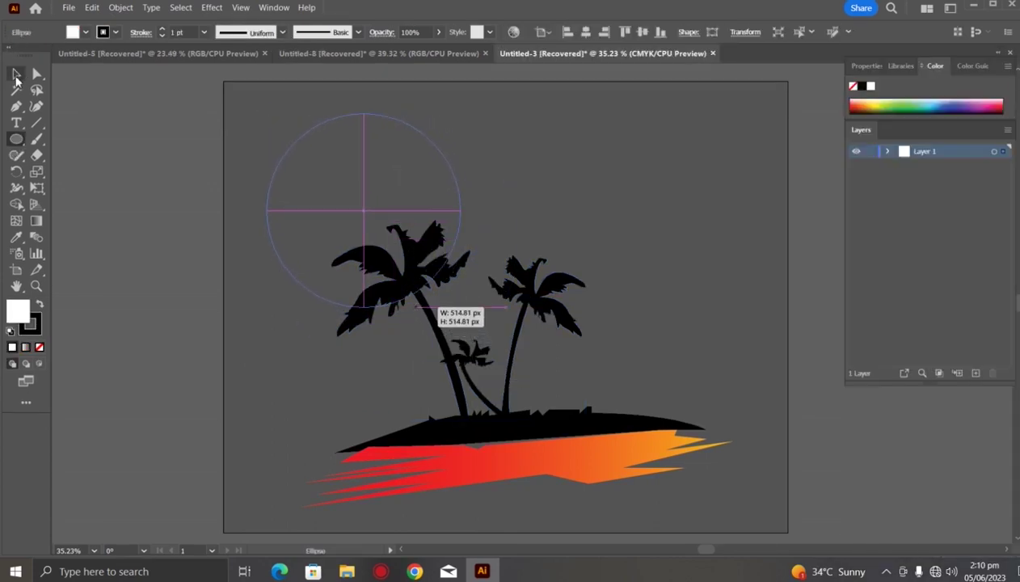
pyautogui.click(16, 74)
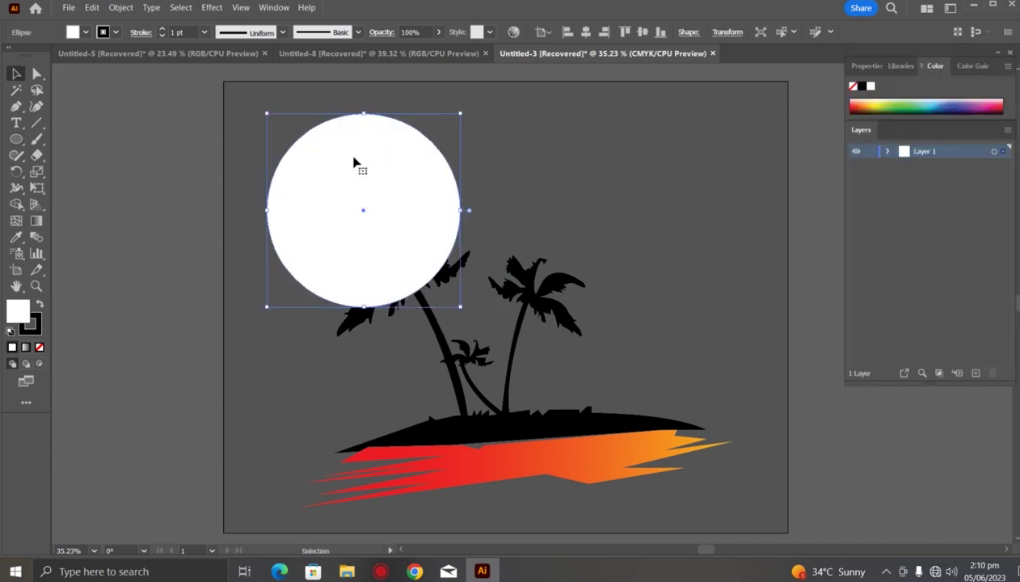
pyautogui.moveTo(354, 162)
pyautogui.mouseDown()
pyautogui.moveTo(548, 264)
pyautogui.moveTo(537, 263)
pyautogui.mouseUp()
# Bring the left palm tree in front of the circle, then select the circle.
pyautogui.rightClick(411, 273)
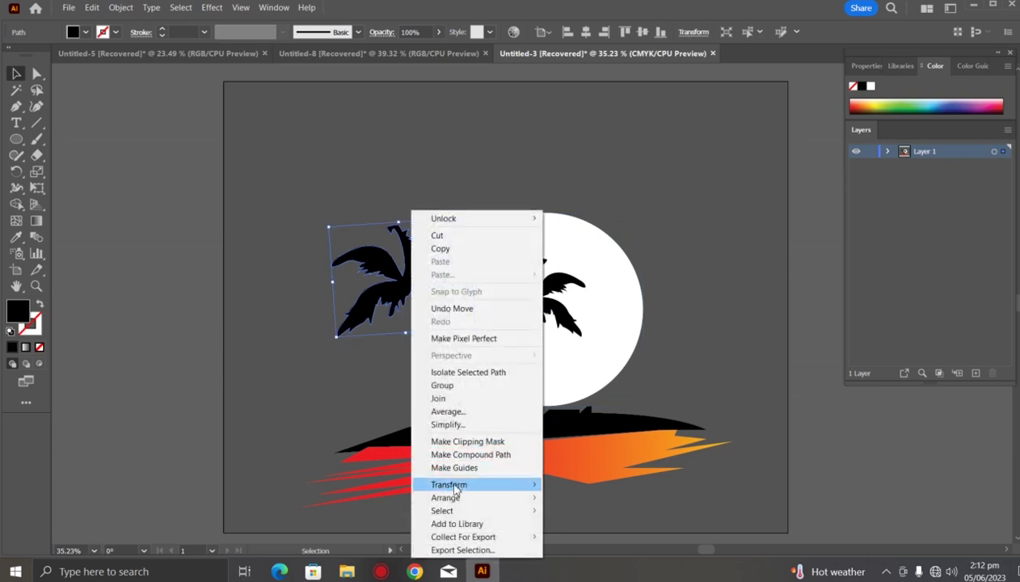
pyautogui.click(568, 495)
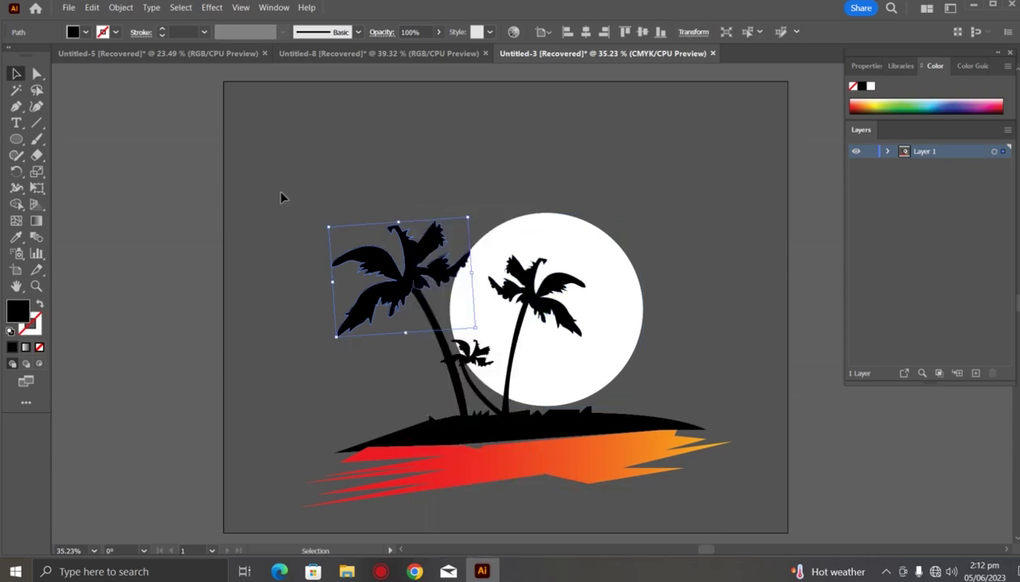
pyautogui.click(258, 200)
pyautogui.click(603, 326)
# Apply the red-to-yellow gradient to the sun circle with the Eyedropper.
pyautogui.press('i')
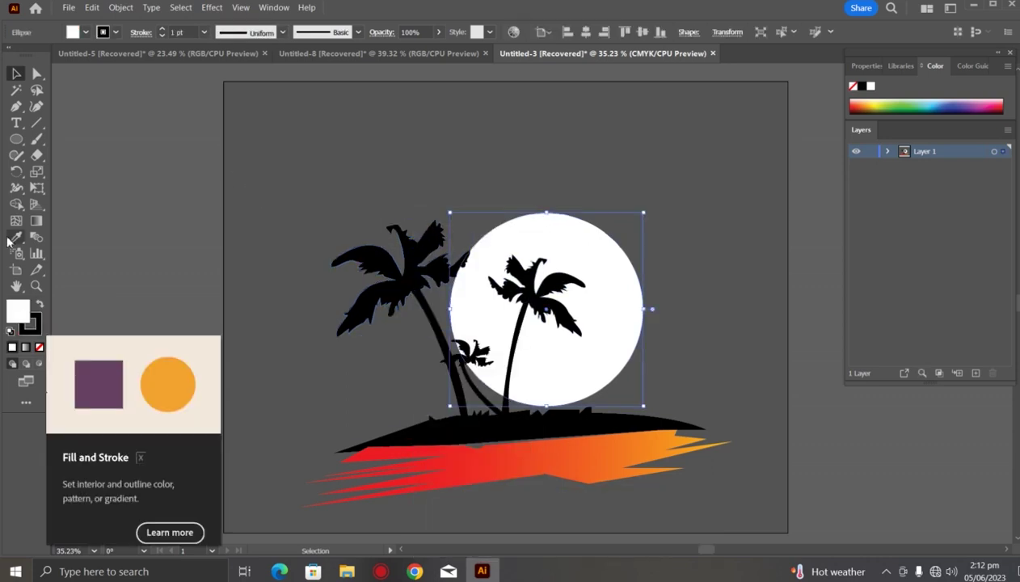
pyautogui.click(531, 451)
pyautogui.press('v')
pyautogui.hotkey('ctrl', 'F9')
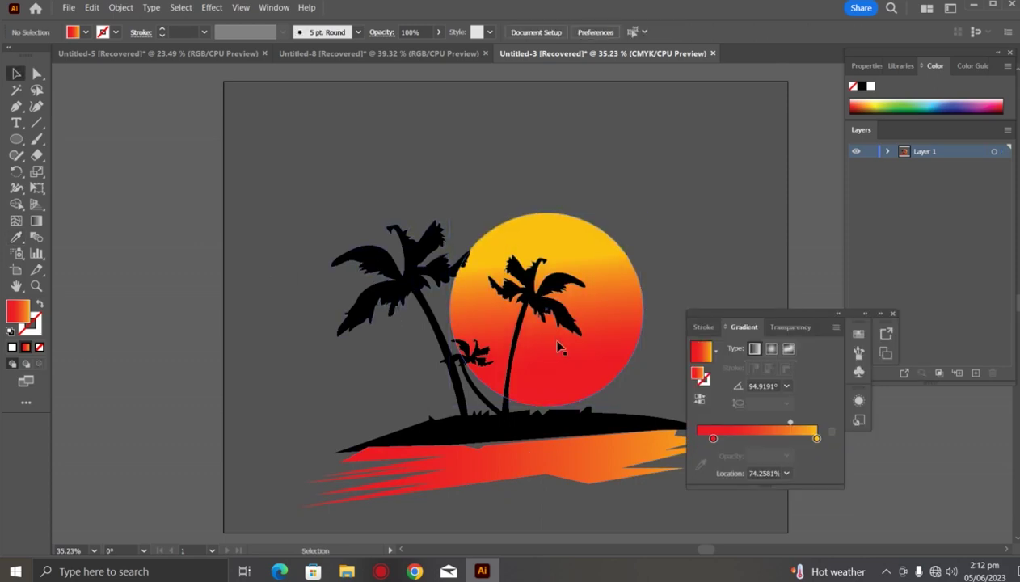
# Add a small copy of the gradient circle on the palm fronds and nudge the inner palm down.
pyautogui.moveTo(555, 355)
pyautogui.mouseDown()
pyautogui.moveTo(783, 272)
pyautogui.moveTo(717, 209)
pyautogui.mouseUp()
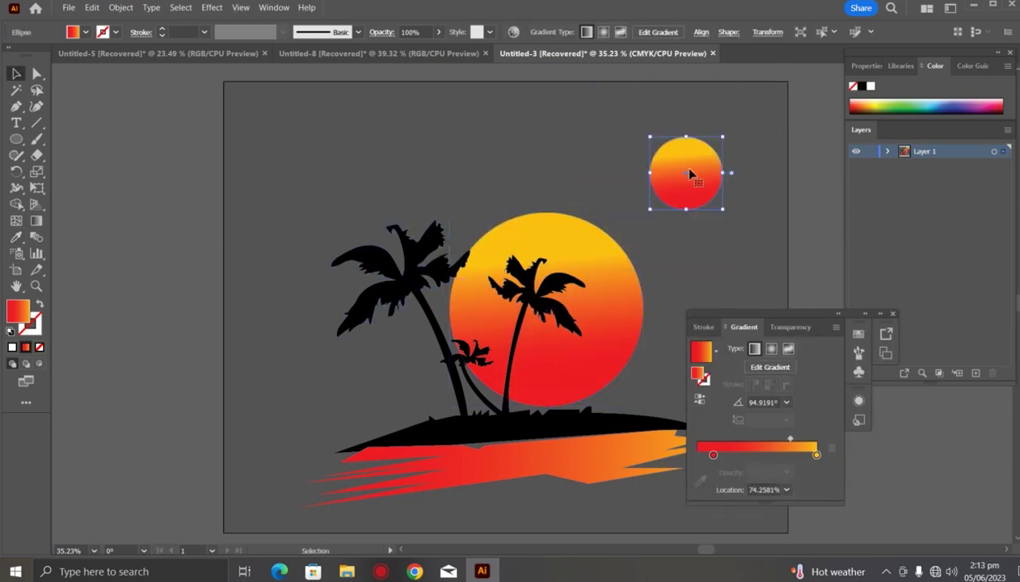
pyautogui.moveTo(680, 166); pyautogui.dragTo(554, 312)
pyautogui.click(683, 192)
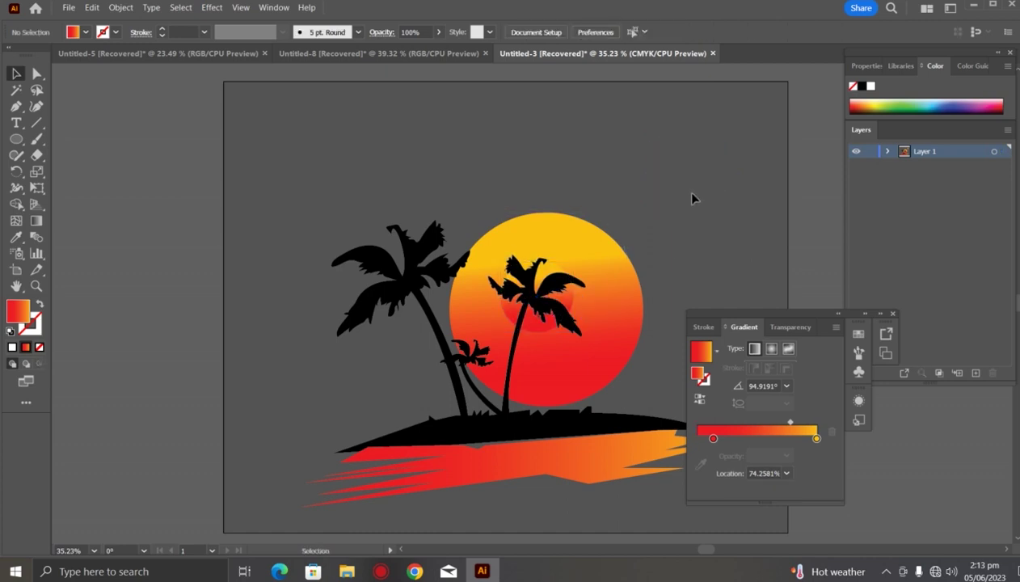
pyautogui.click(547, 333)
pyautogui.moveTo(544, 335); pyautogui.dragTo(542, 333)
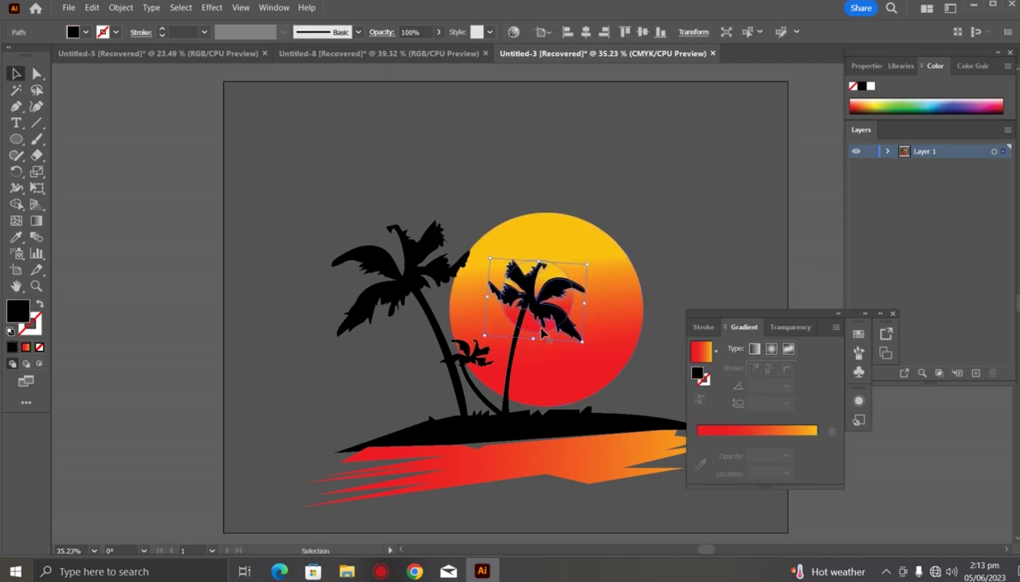
# Nudge the inner palm into place and shift the small gradient circle right and down.
pyautogui.click(120, 244)
pyautogui.moveTo(550, 323); pyautogui.dragTo(551, 325)
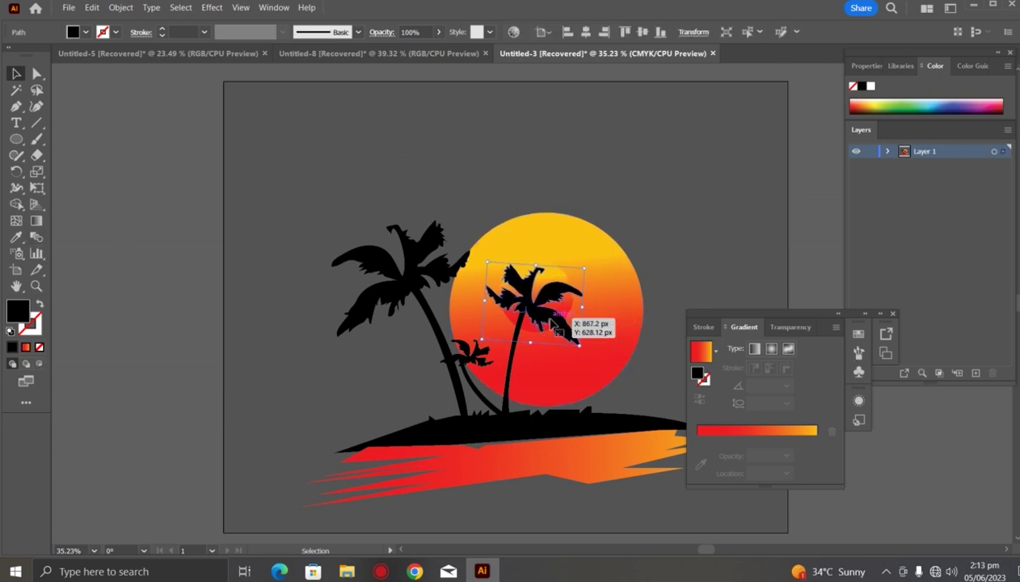
pyautogui.click(553, 281)
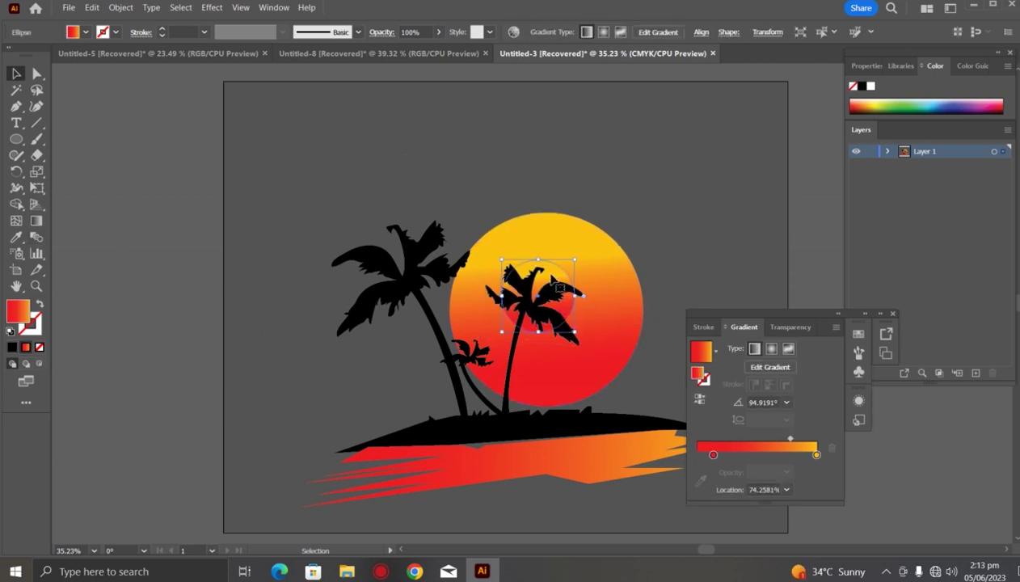
pyautogui.hotkey('shift', 'Right')
pyautogui.hotkey('shift', 'Right')
pyautogui.hotkey('shift', 'Right')
pyautogui.hotkey('shift', 'Right')
pyautogui.hotkey('shift', 'Right')
pyautogui.hotkey('shift', 'Right')
pyautogui.hotkey('shift', 'Down')
pyautogui.hotkey('shift', 'Down')
pyautogui.hotkey('shift', 'Down')
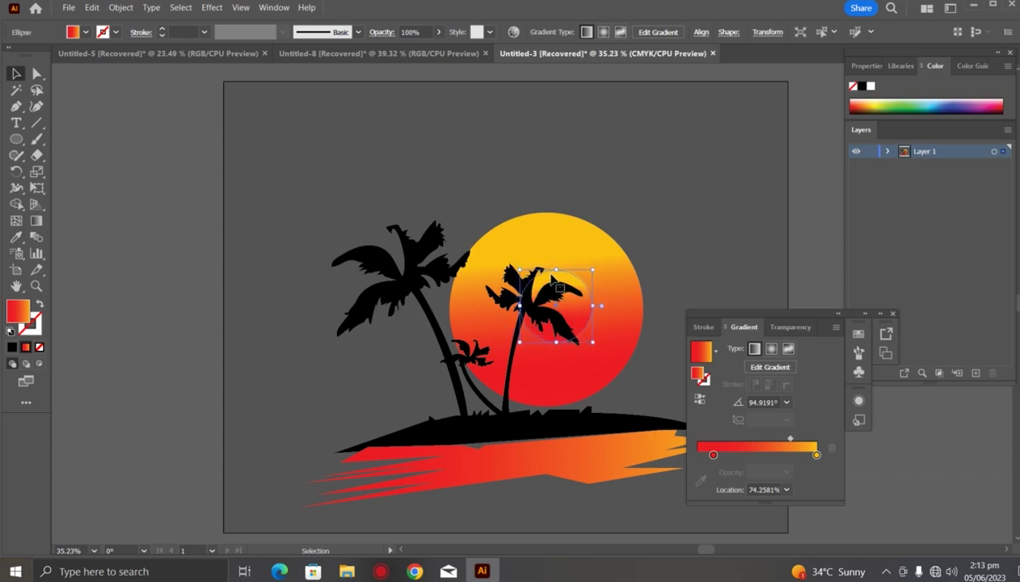
pyautogui.click(127, 293)
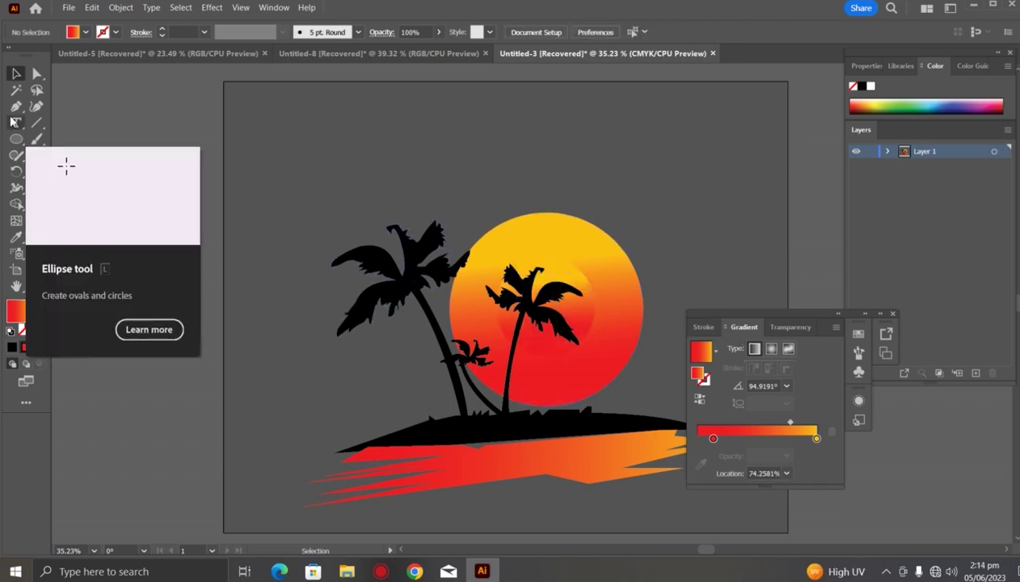
# Draw a horizontal line across the lower sun with a black 2 pt stroke.
pyautogui.click(37, 122)
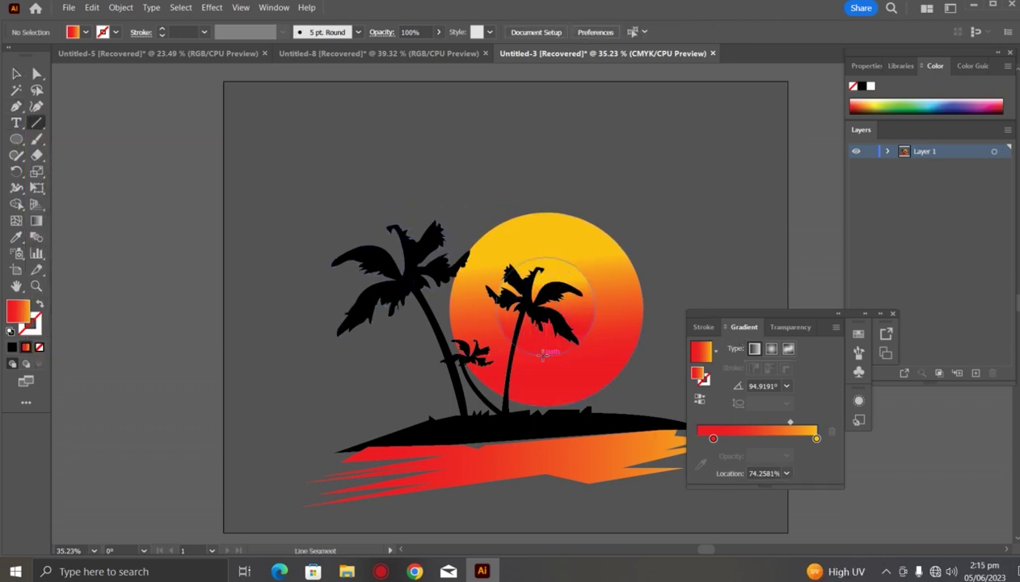
pyautogui.moveTo(524, 373); pyautogui.dragTo(619, 373)
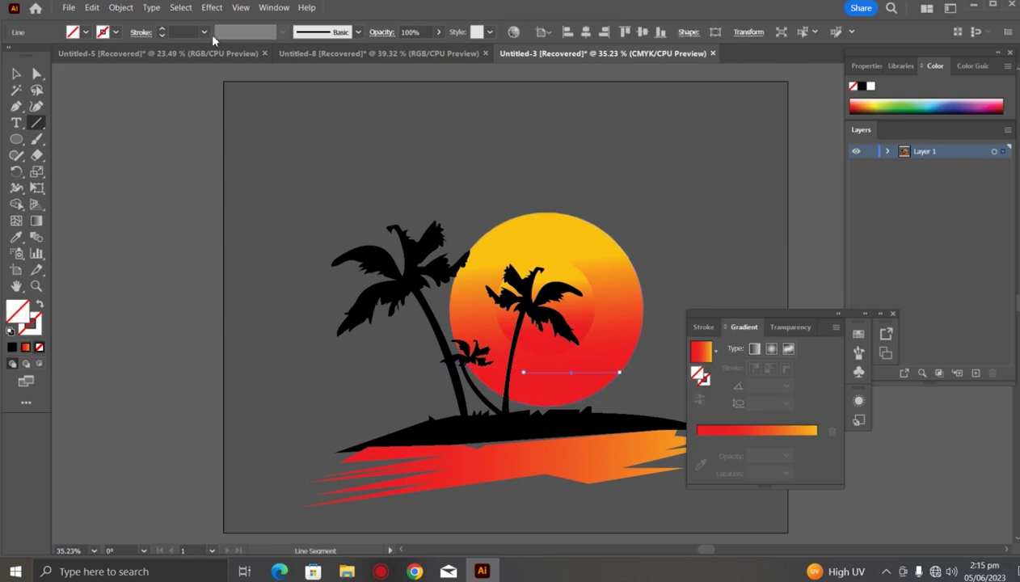
pyautogui.click(11, 347)
pyautogui.click(204, 32)
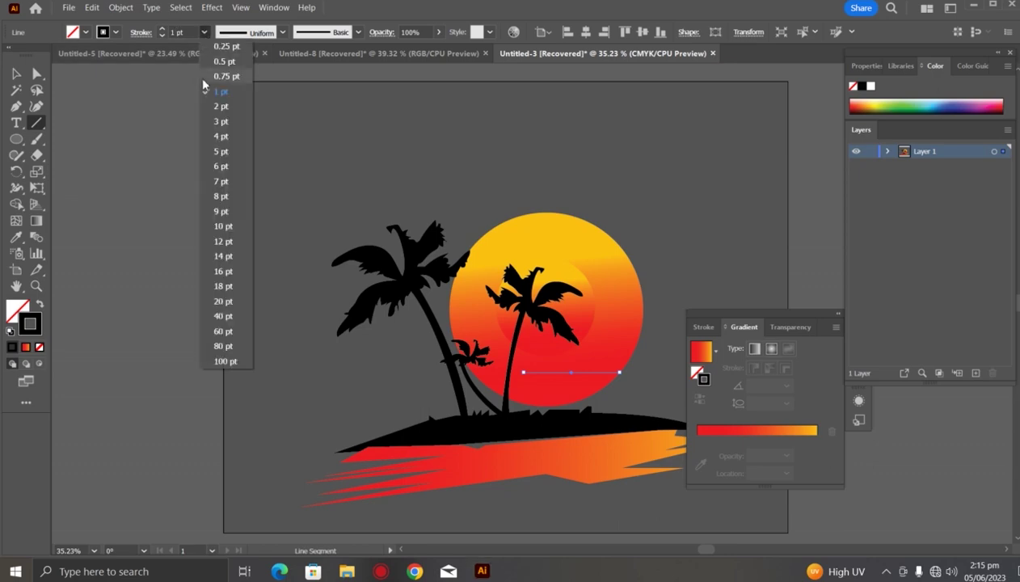
pyautogui.click(212, 103)
# Add a second horizontal stripe across the sun just above the first.
pyautogui.press('v')
pyautogui.click(119, 219)
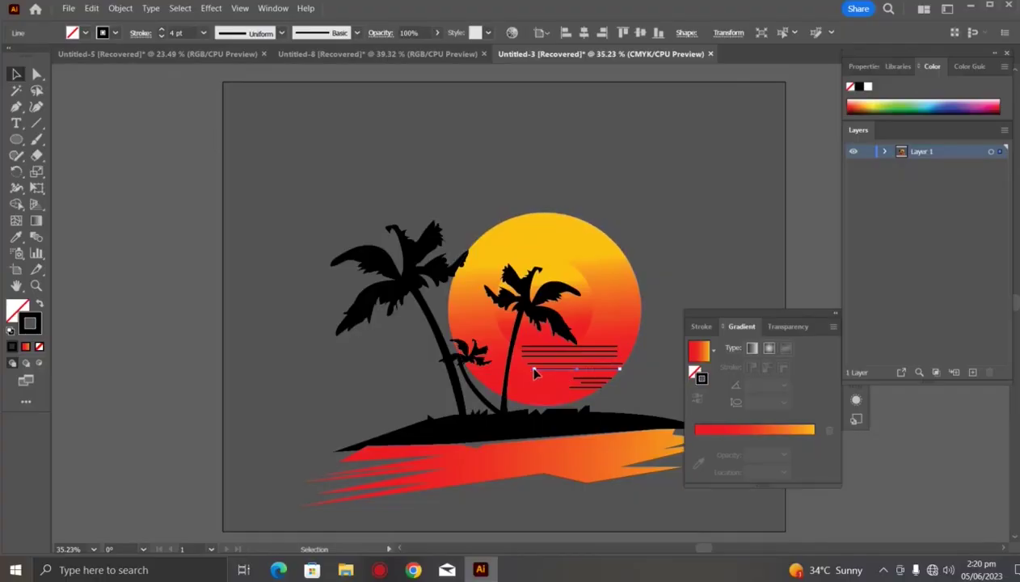
pyautogui.moveTo(526, 368); pyautogui.dragTo(616, 369)
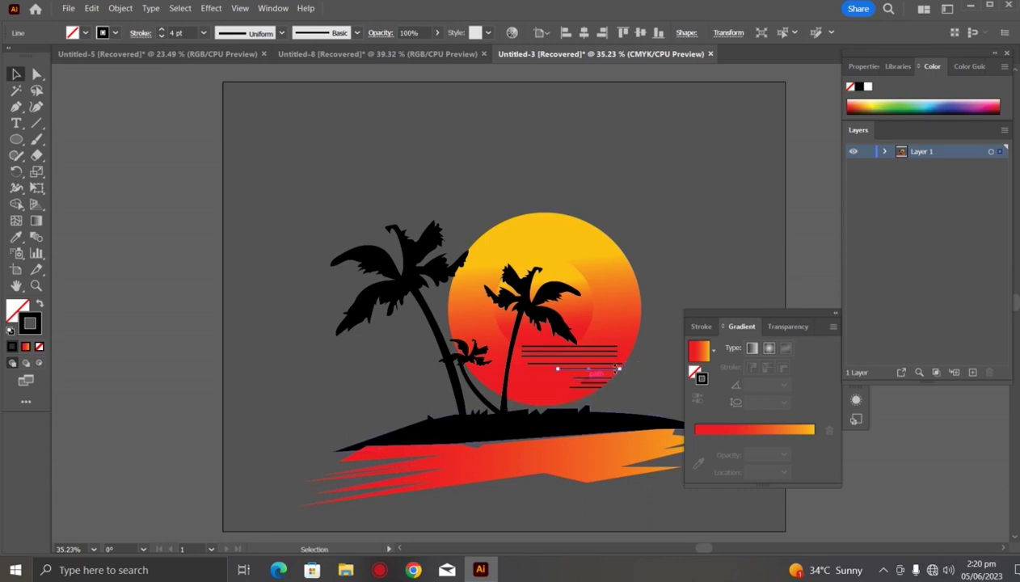
# Adjust the short bottom stripes' heights and lengthen one toward the left.
pyautogui.click(148, 364)
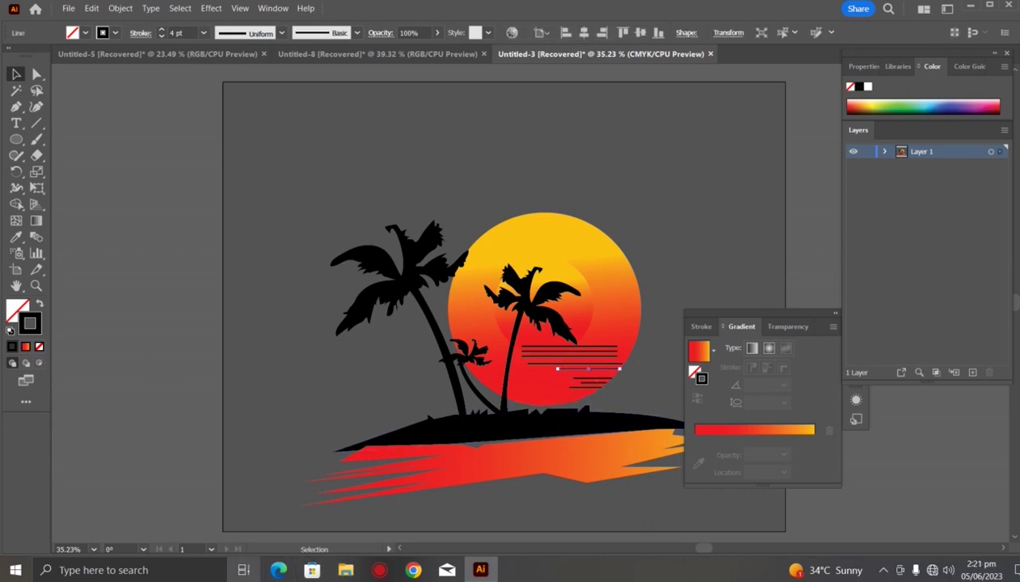
pyautogui.moveTo(619, 368); pyautogui.dragTo(619, 371)
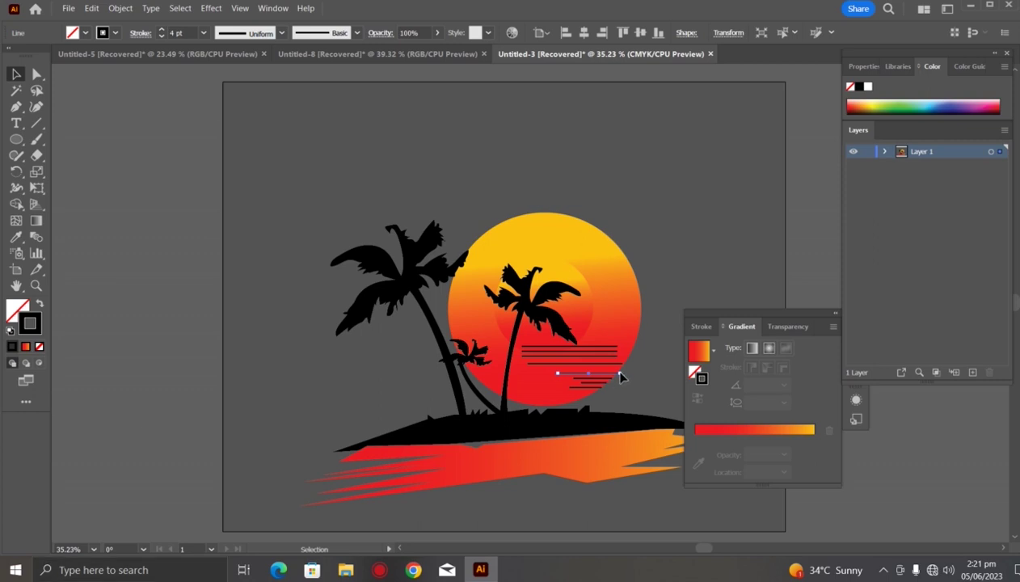
pyautogui.moveTo(621, 377); pyautogui.dragTo(621, 373)
pyautogui.click(643, 363)
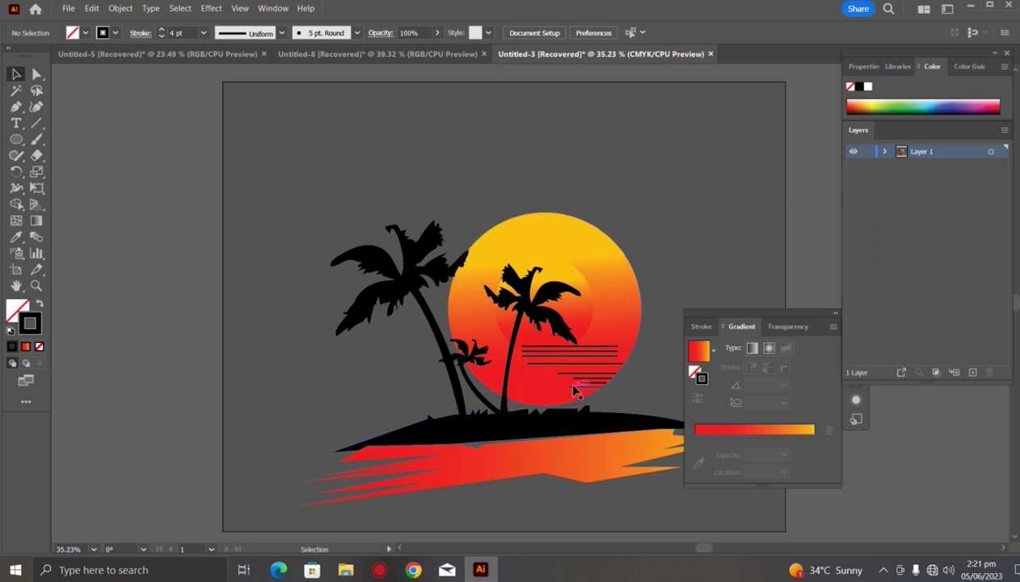
pyautogui.moveTo(588, 388); pyautogui.dragTo(589, 384)
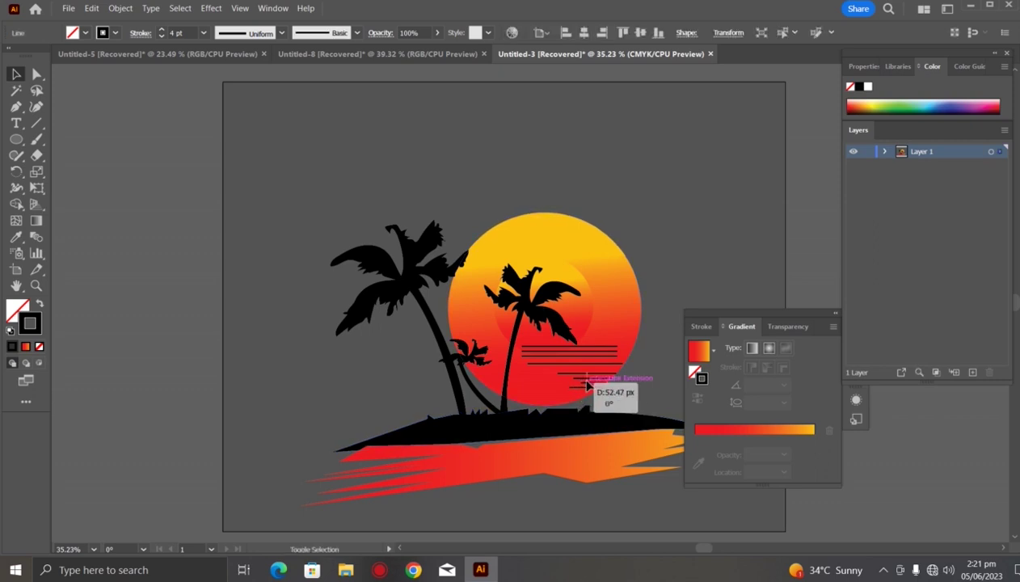
pyautogui.moveTo(584, 383)
pyautogui.mouseDown()
pyautogui.moveTo(572, 384)
pyautogui.moveTo(582, 378)
pyautogui.moveTo(579, 388)
pyautogui.mouseUp()
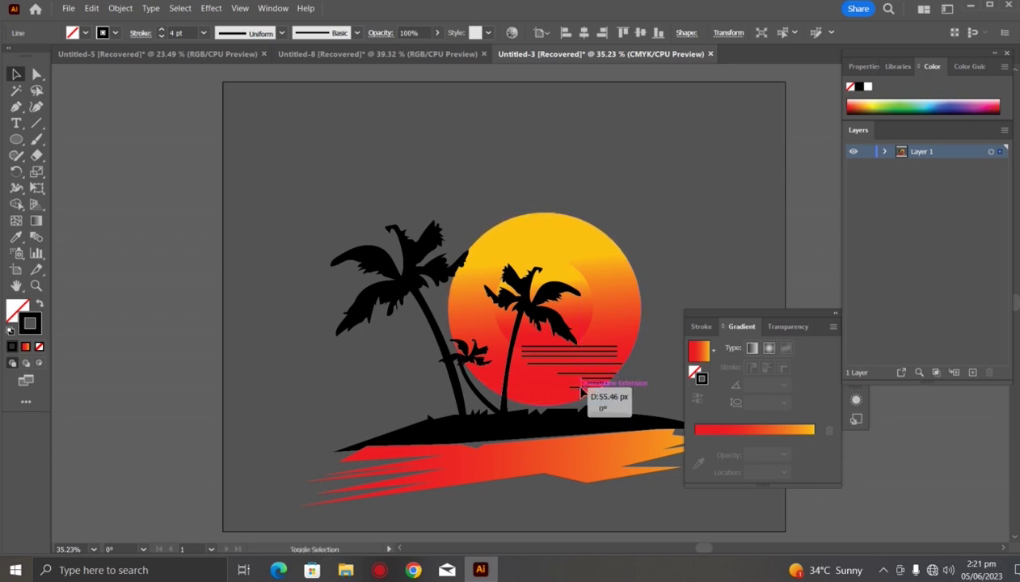
pyautogui.click(202, 360)
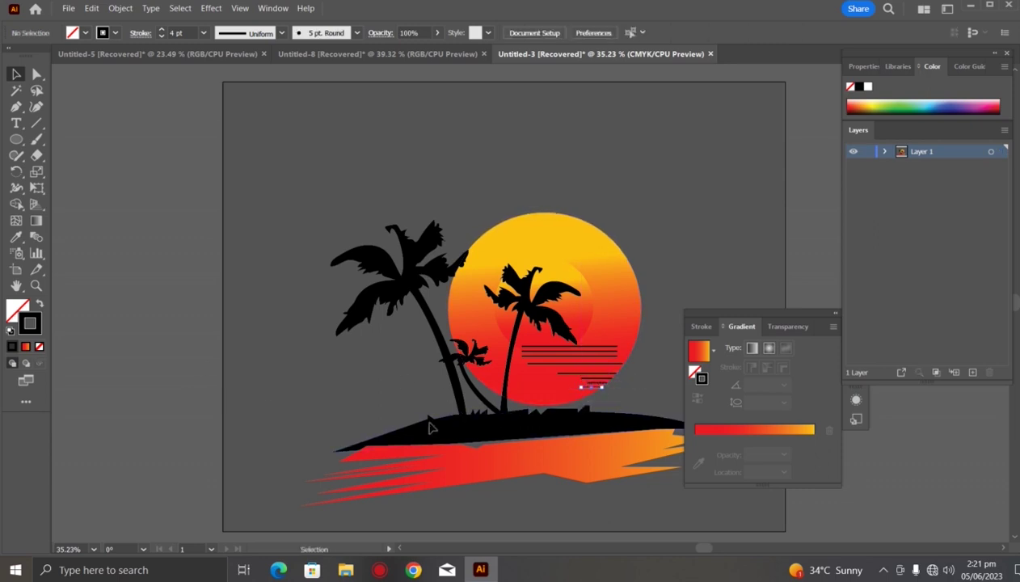
# Nudge the longer stripe down and shorten it from its left end.
pyautogui.click(558, 375)
pyautogui.click(315, 364)
pyautogui.click(587, 364)
pyautogui.press('Down')
pyautogui.press('Down')
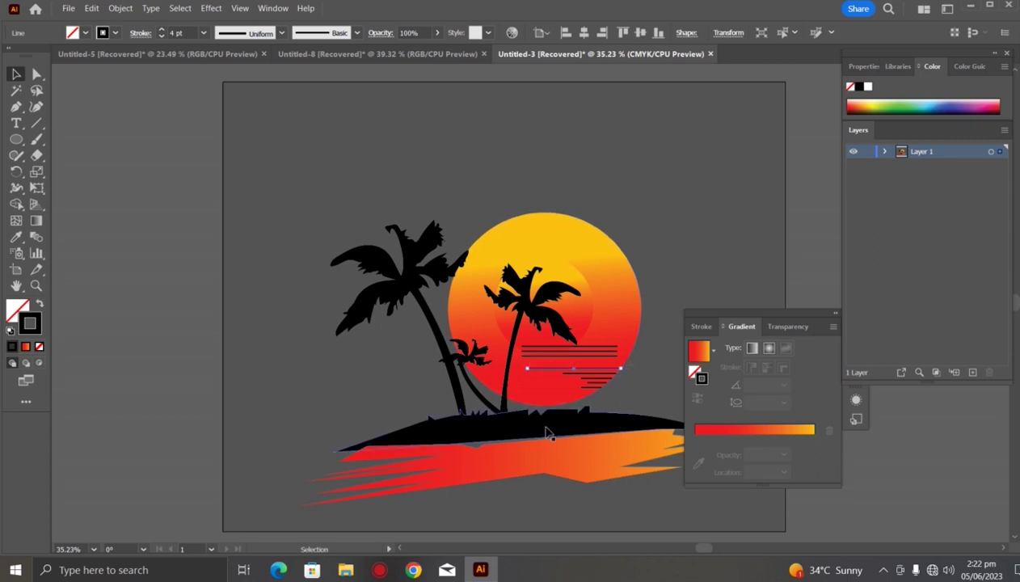
pyautogui.moveTo(526, 373); pyautogui.dragTo(536, 370)
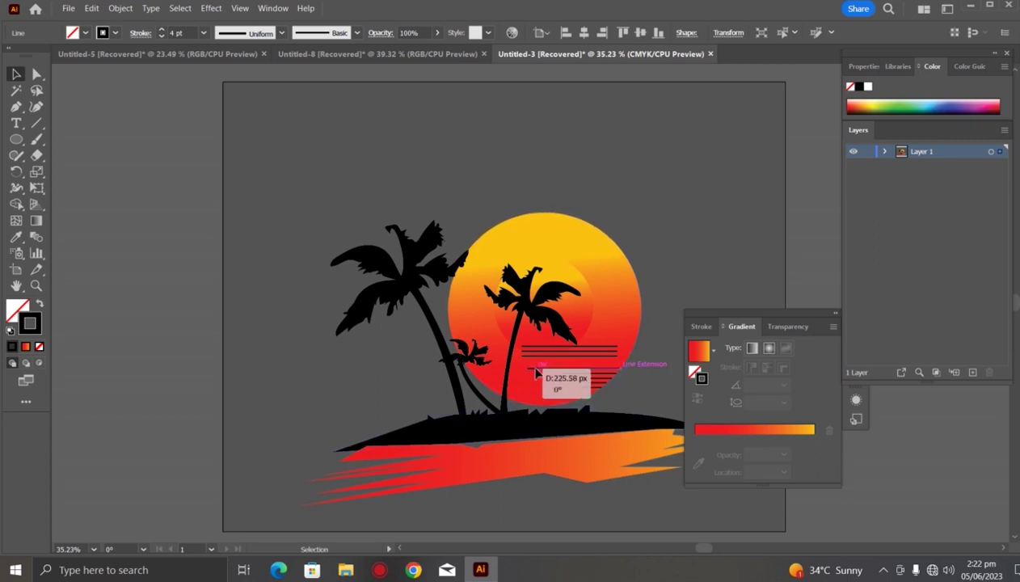
pyautogui.click(148, 396)
pyautogui.click(587, 358)
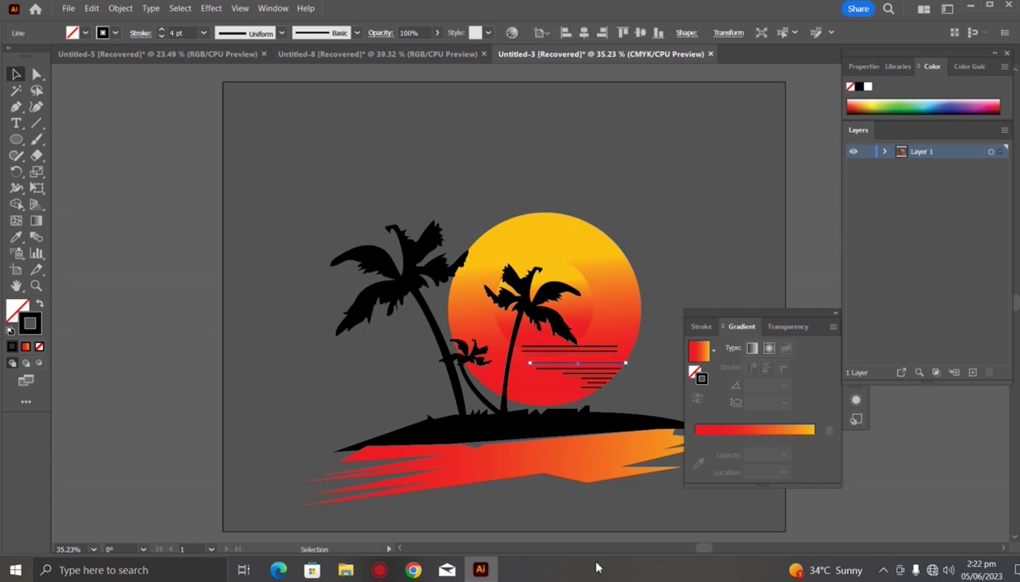
# Lengthen a stripe leftward, raise the upper stripe, and place a copy below it.
pyautogui.moveTo(530, 365); pyautogui.dragTo(518, 364)
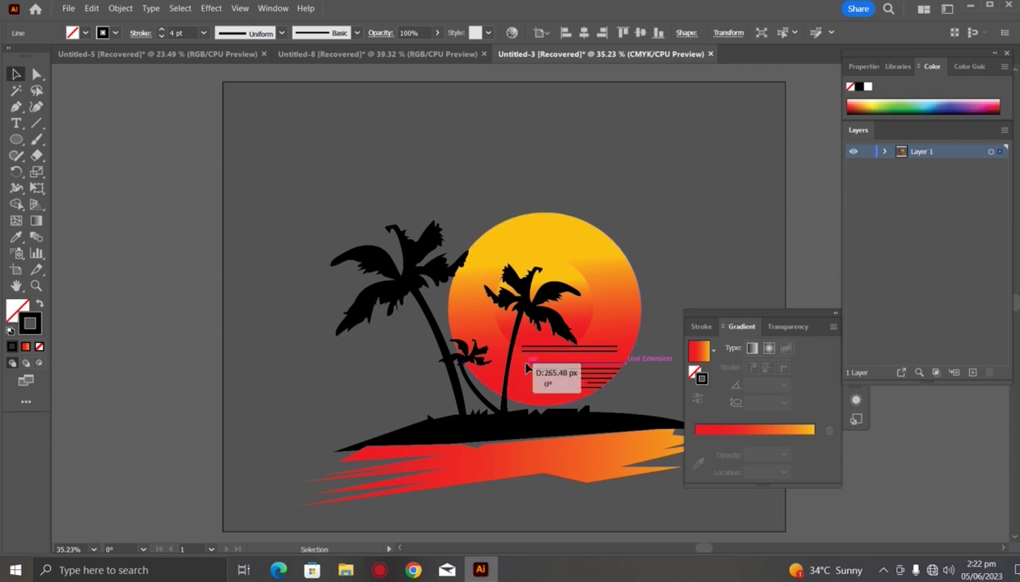
pyautogui.click(574, 350)
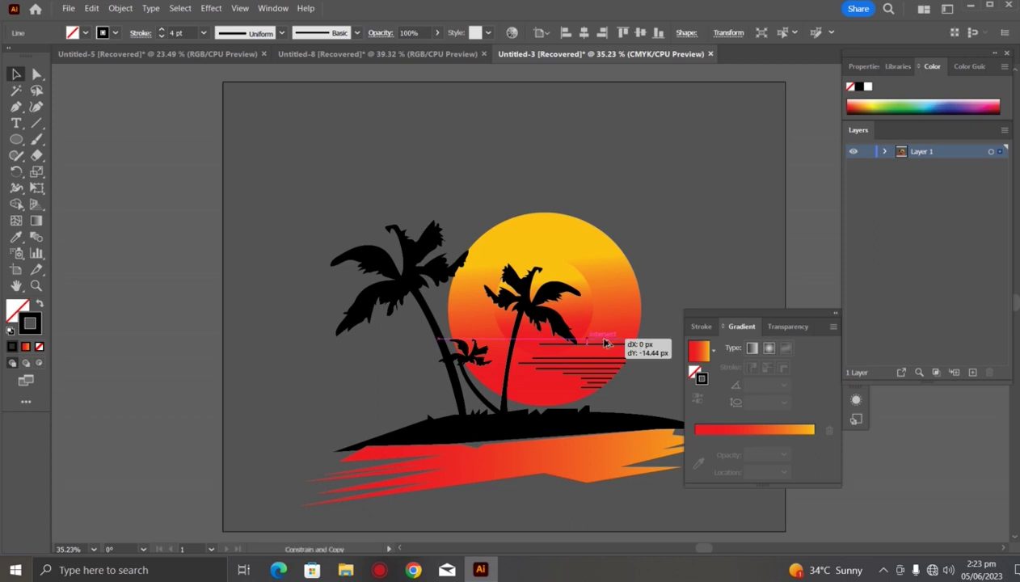
pyautogui.moveTo(602, 350); pyautogui.dragTo(619, 338)
pyautogui.click(112, 345)
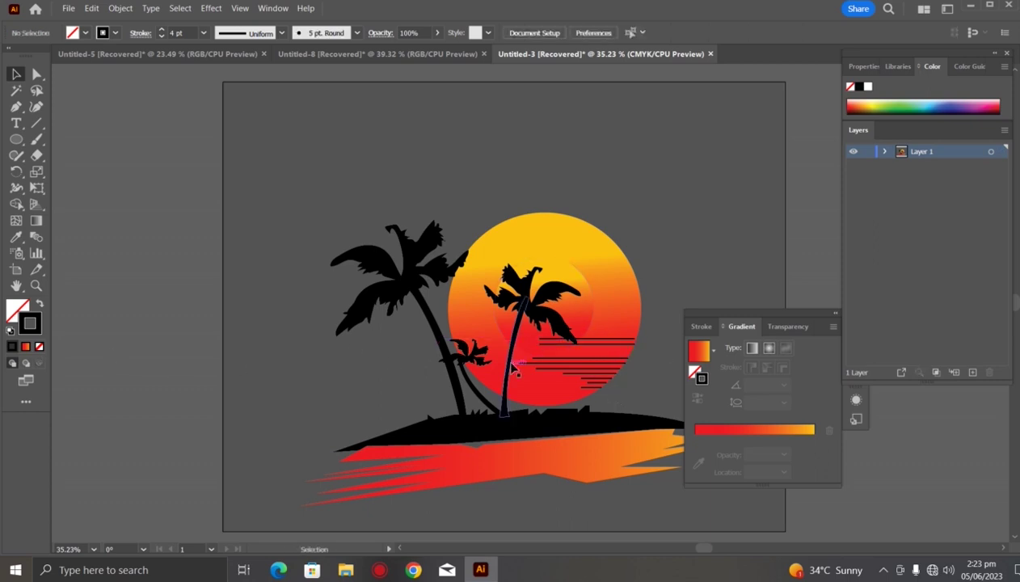
pyautogui.moveTo(545, 338); pyautogui.dragTo(542, 348)
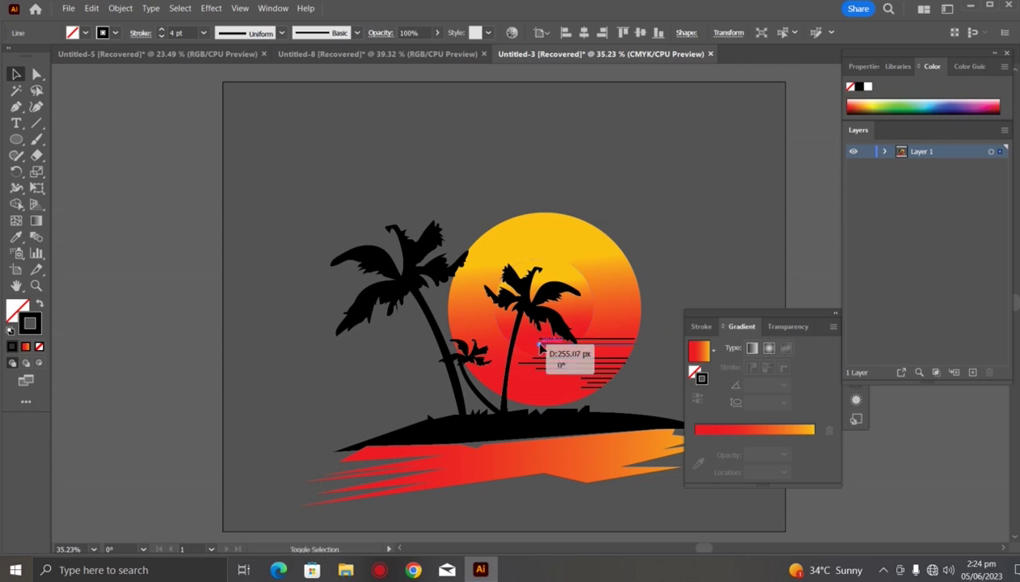
pyautogui.click(135, 349)
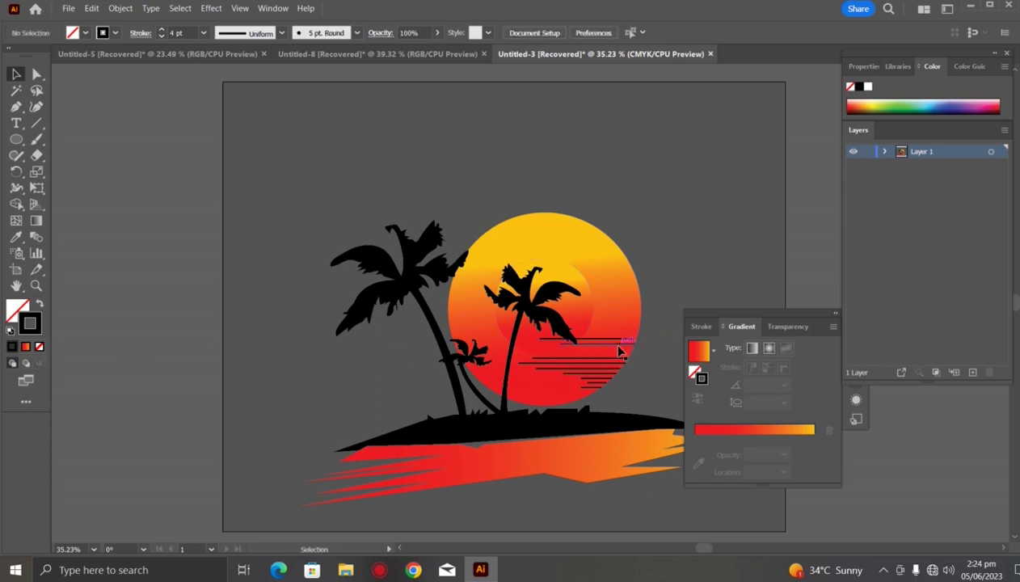
# Copy a stripe upward into a new row and move a short stripe higher.
pyautogui.moveTo(613, 348); pyautogui.dragTo(614, 324)
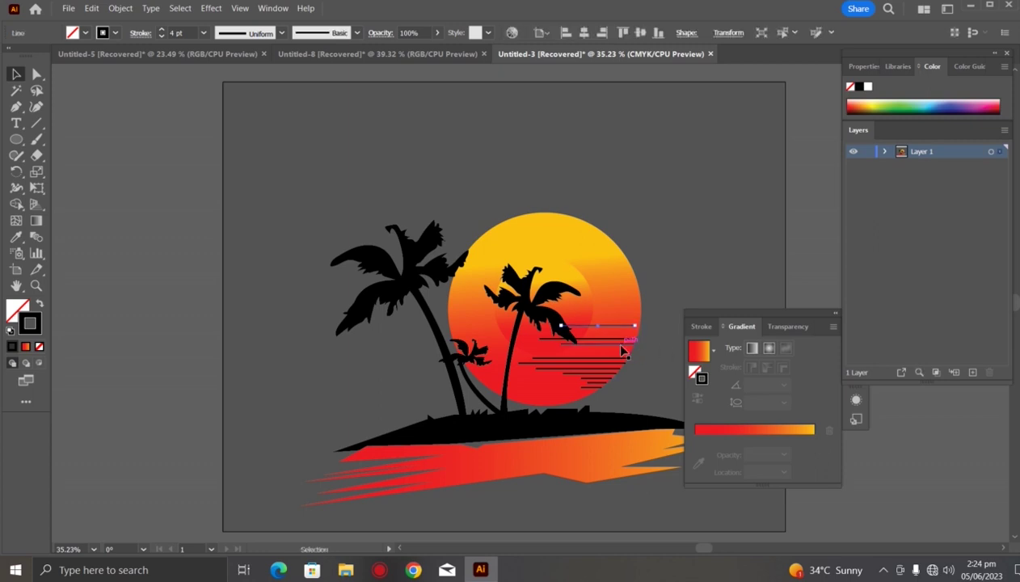
pyautogui.press('Down')
pyautogui.press('Down')
pyautogui.press('Down')
pyautogui.press('Down')
pyautogui.click(677, 218)
pyautogui.moveTo(599, 388); pyautogui.dragTo(553, 349)
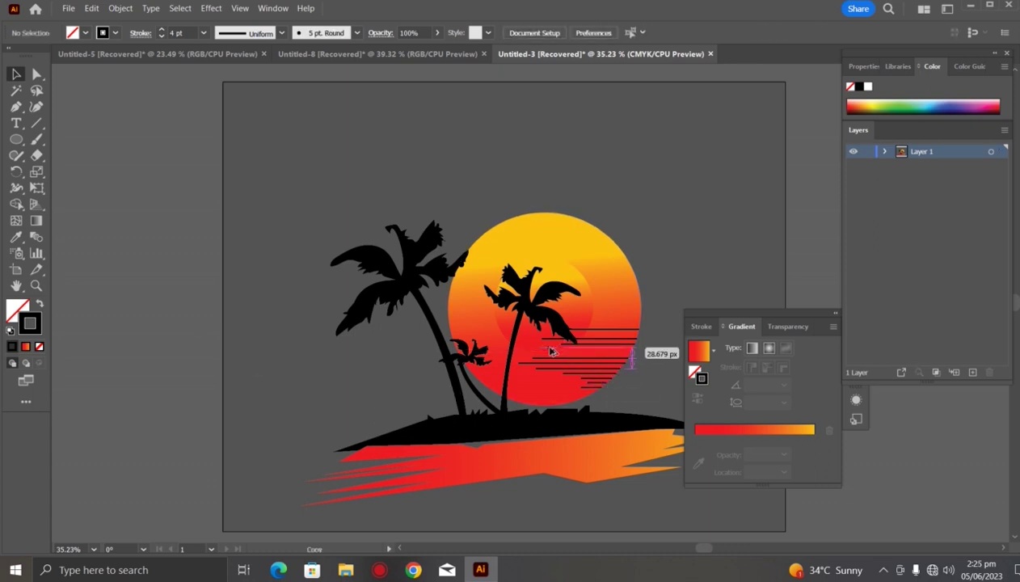
# Give the short stripe the sun's gradient as a 4 pt stroke with no fill.
pyautogui.click(16, 237)
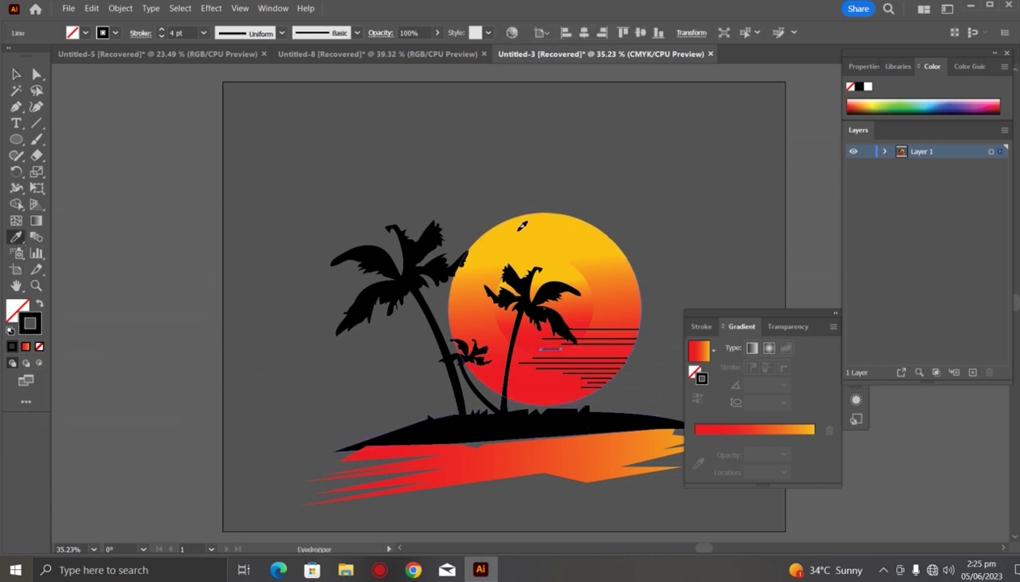
pyautogui.click(514, 222)
pyautogui.click(202, 32)
pyautogui.click(220, 136)
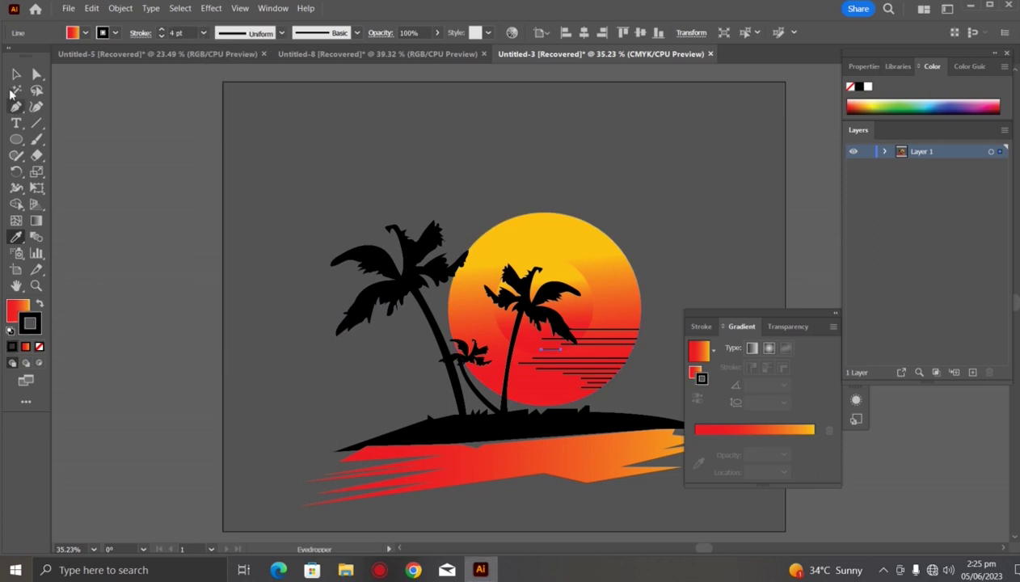
pyautogui.click(40, 303)
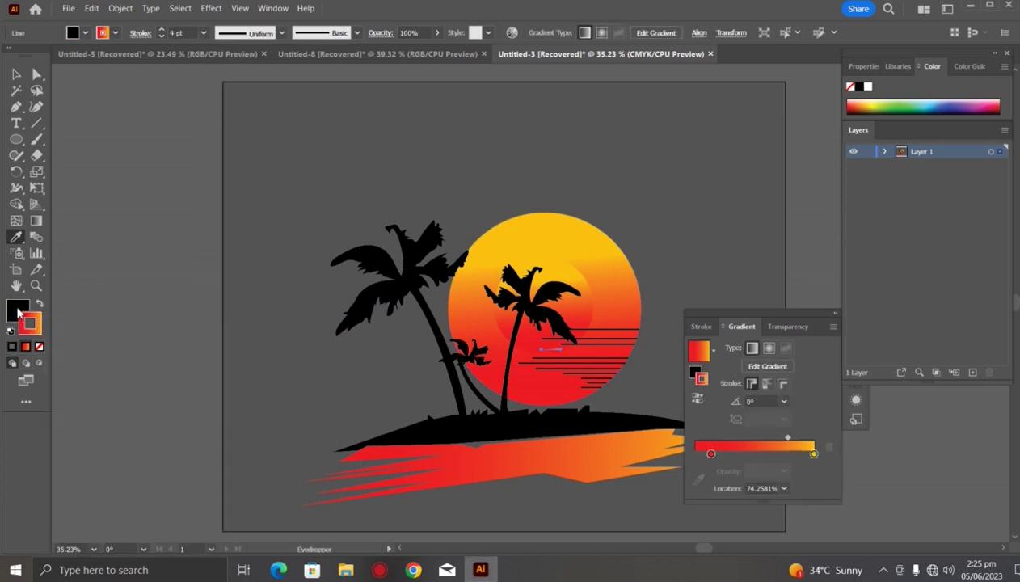
pyautogui.press('/')
pyautogui.press('v')
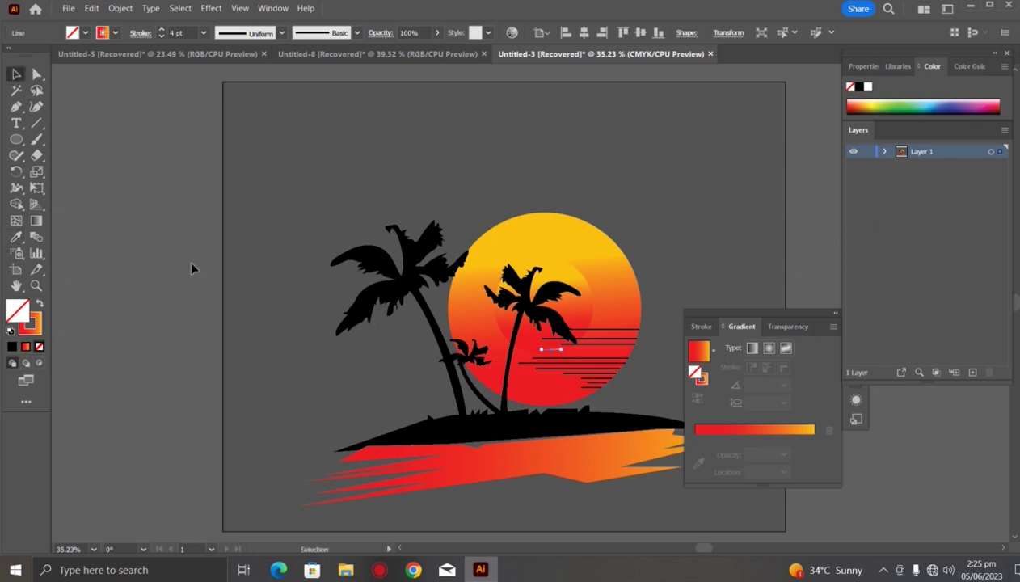
pyautogui.hotkey('ctrl', 'shift', 'a')
# Change the stripe's stroke colour to bright orange.
pyautogui.click(560, 351)
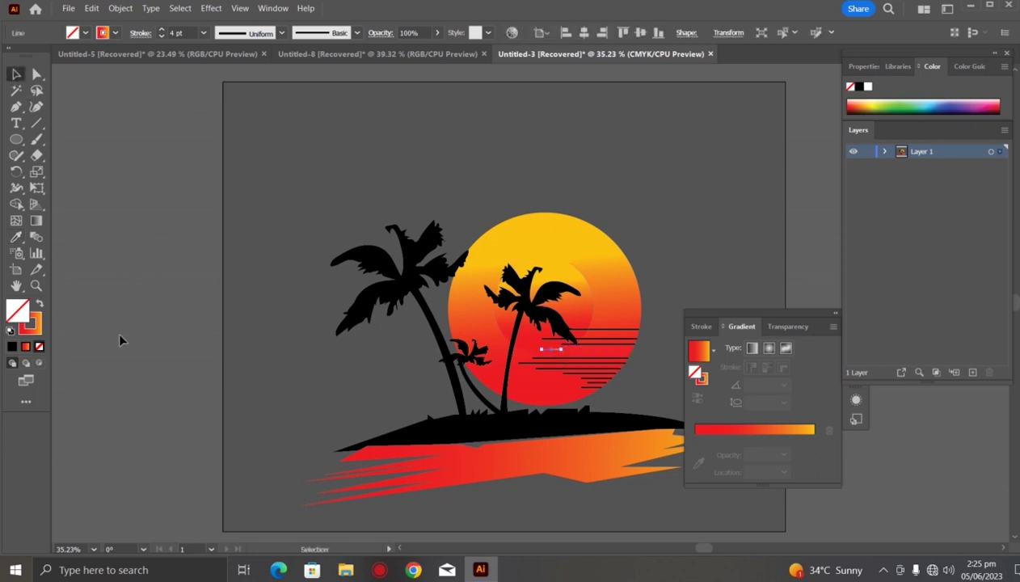
pyautogui.doubleClick(36, 328)
pyautogui.click(529, 350)
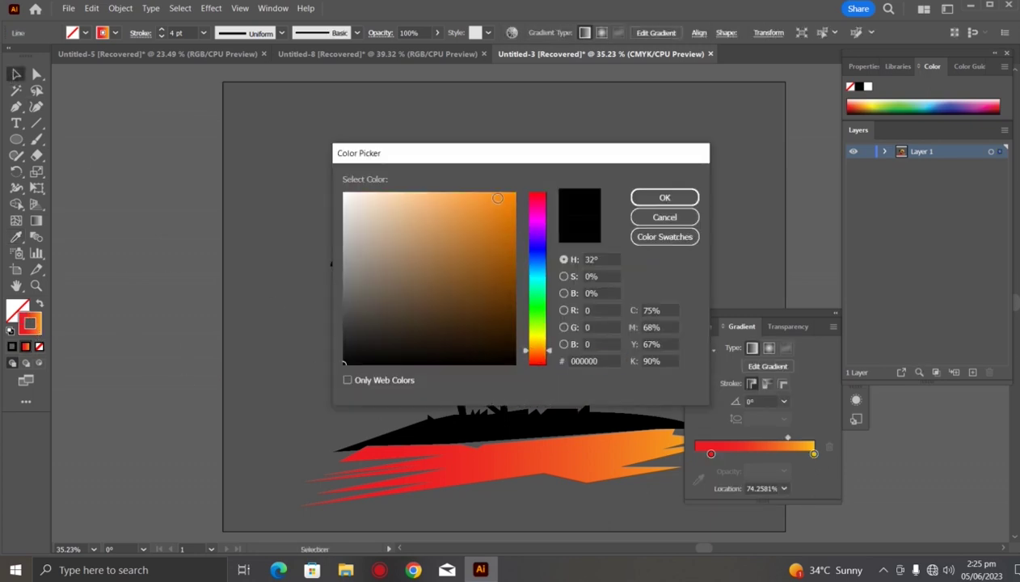
pyautogui.click(499, 200)
pyautogui.click(665, 197)
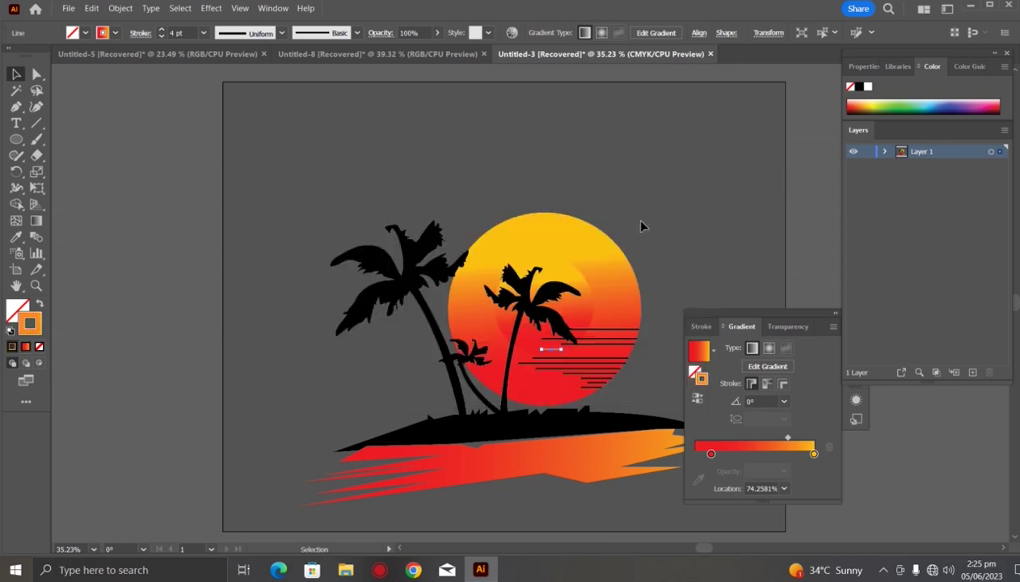
pyautogui.click(198, 175)
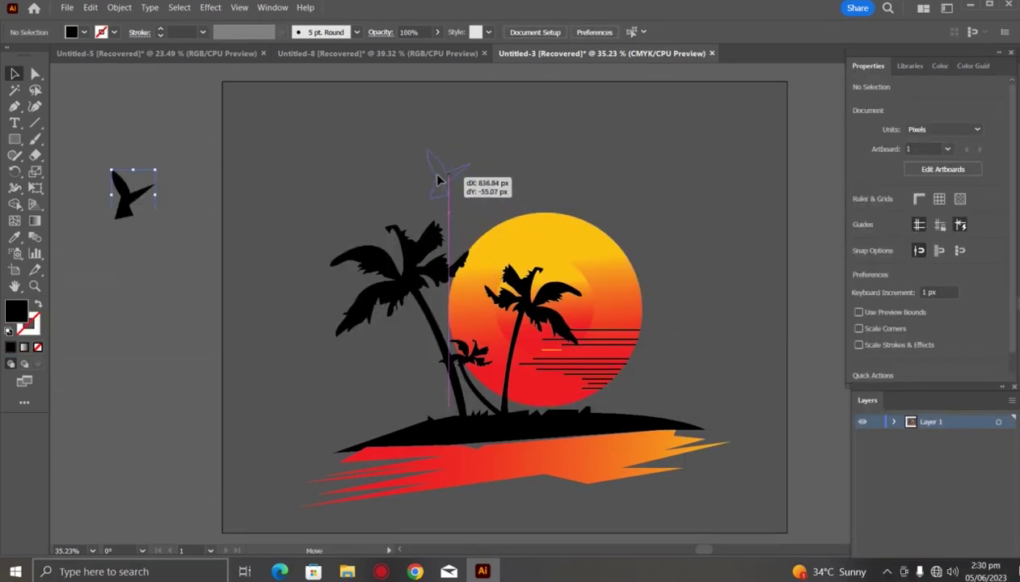
# Drag a black bird silhouette onto the artboard over the sun.
pyautogui.moveTo(131, 199)
pyautogui.mouseDown()
pyautogui.moveTo(439, 178)
pyautogui.moveTo(606, 313)
pyautogui.moveTo(538, 356)
pyautogui.mouseUp()
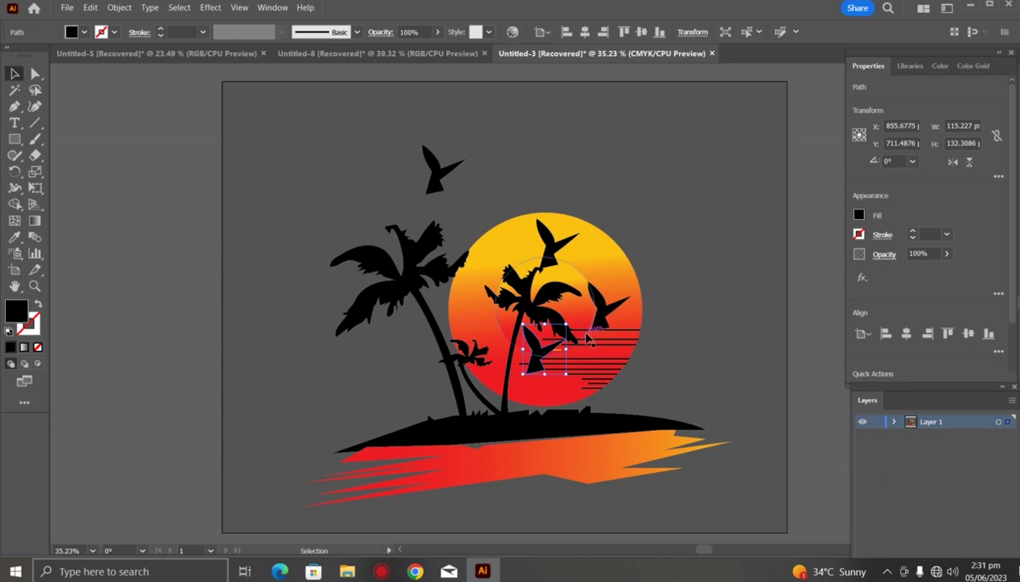
# Set the low bird's opacity to 83%.
pyautogui.click(437, 32)
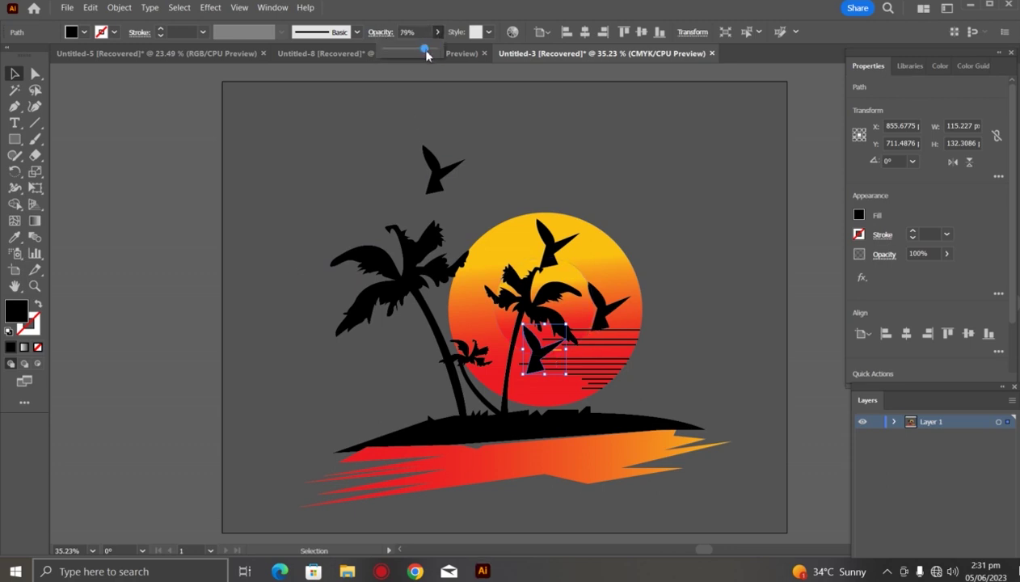
pyautogui.moveTo(426, 50); pyautogui.dragTo(416, 49)
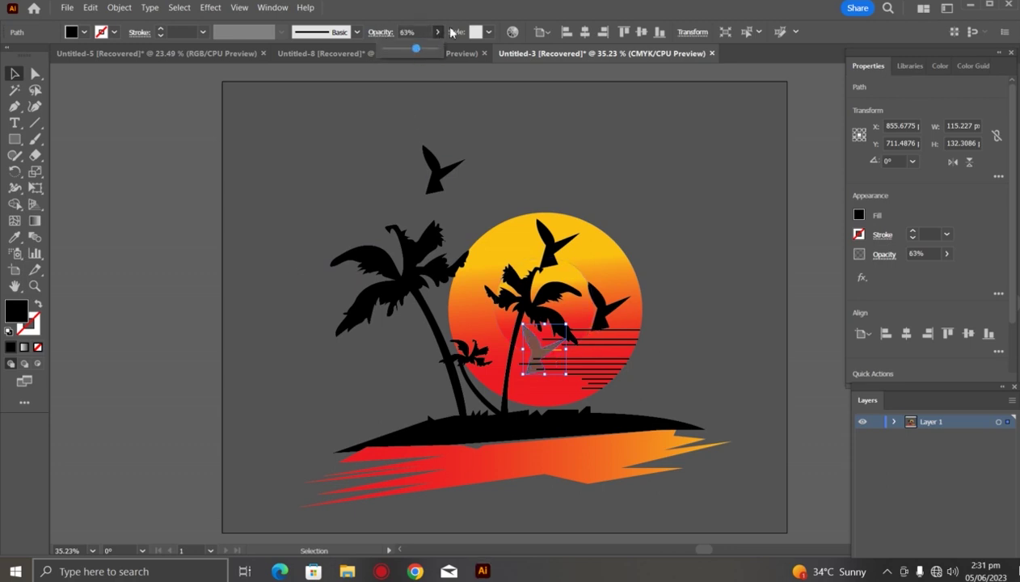
pyautogui.moveTo(422, 51); pyautogui.dragTo(428, 51)
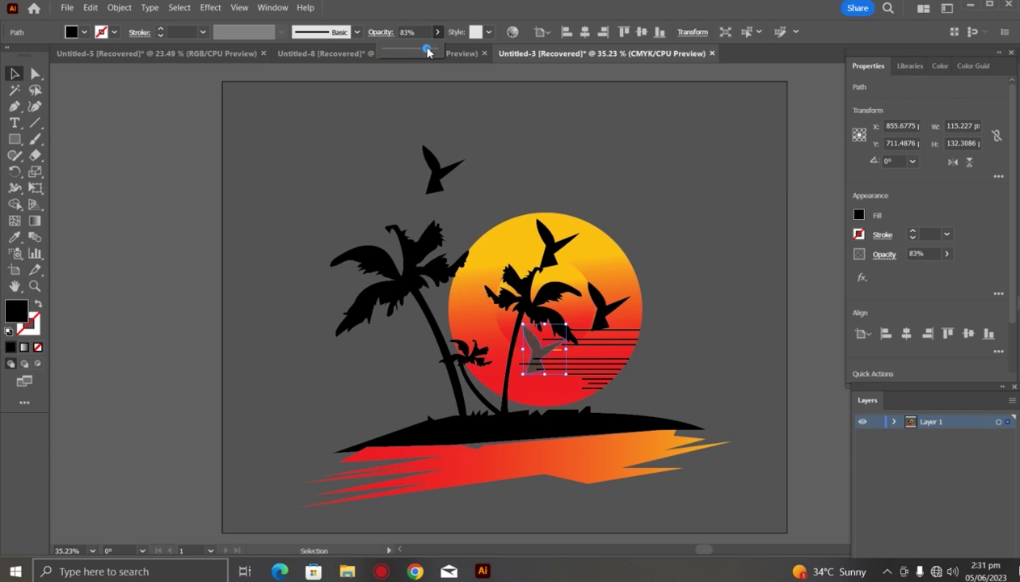
pyautogui.click(233, 148)
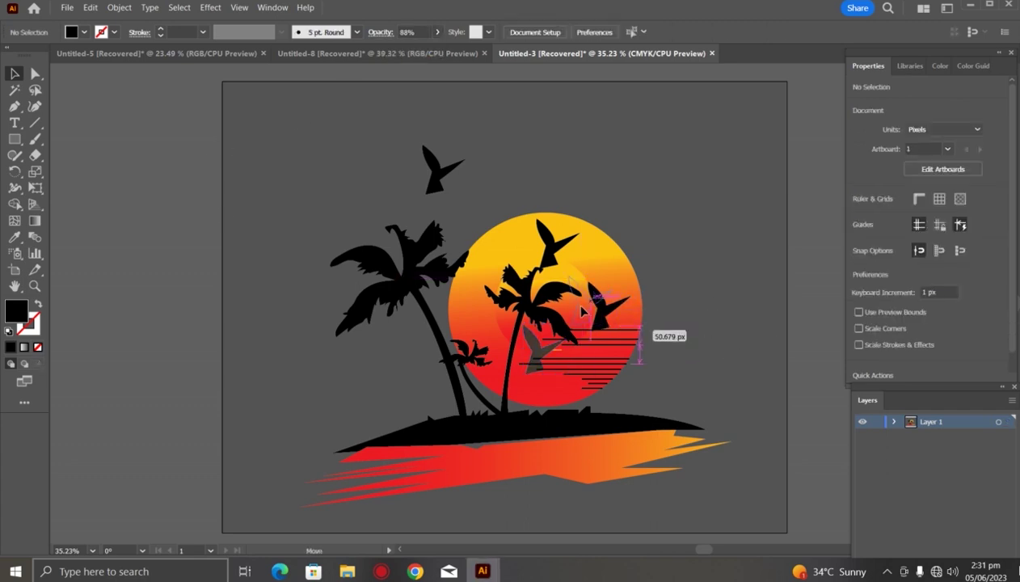
# Reposition the other birds over the sun and around the palm tops.
pyautogui.moveTo(603, 316); pyautogui.dragTo(501, 263)
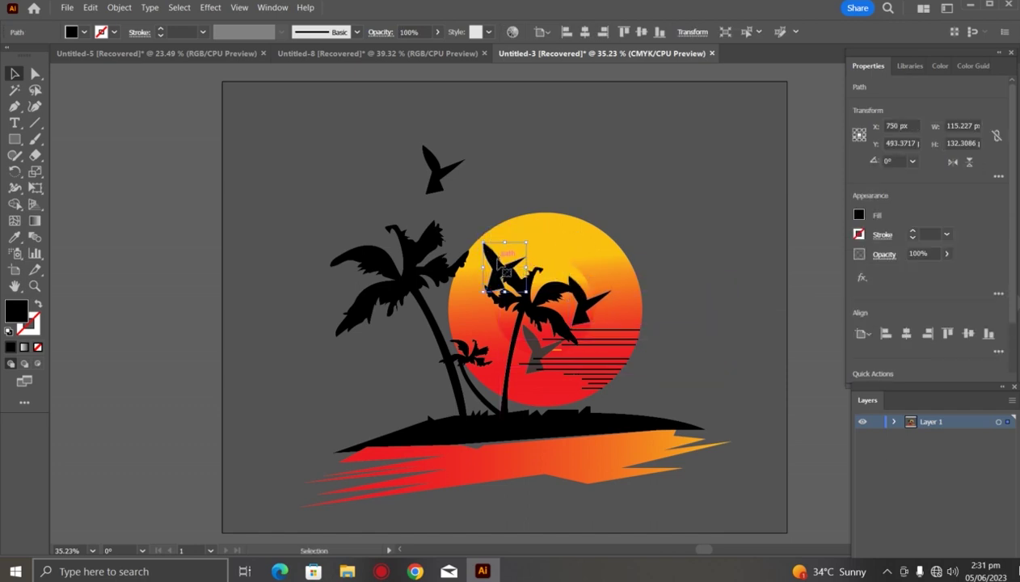
pyautogui.moveTo(500, 262); pyautogui.dragTo(503, 273)
pyautogui.click(595, 183)
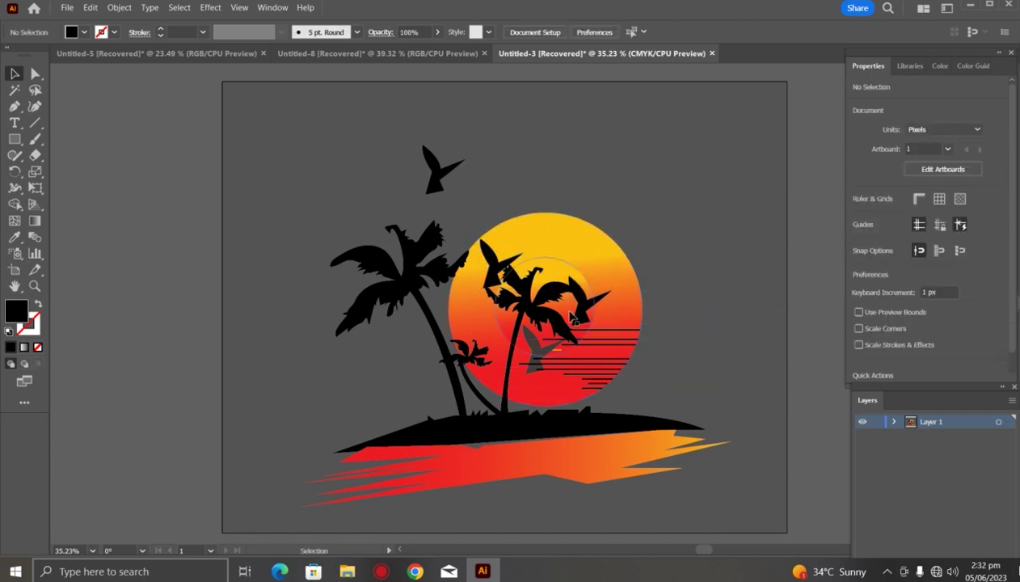
pyautogui.click(584, 311)
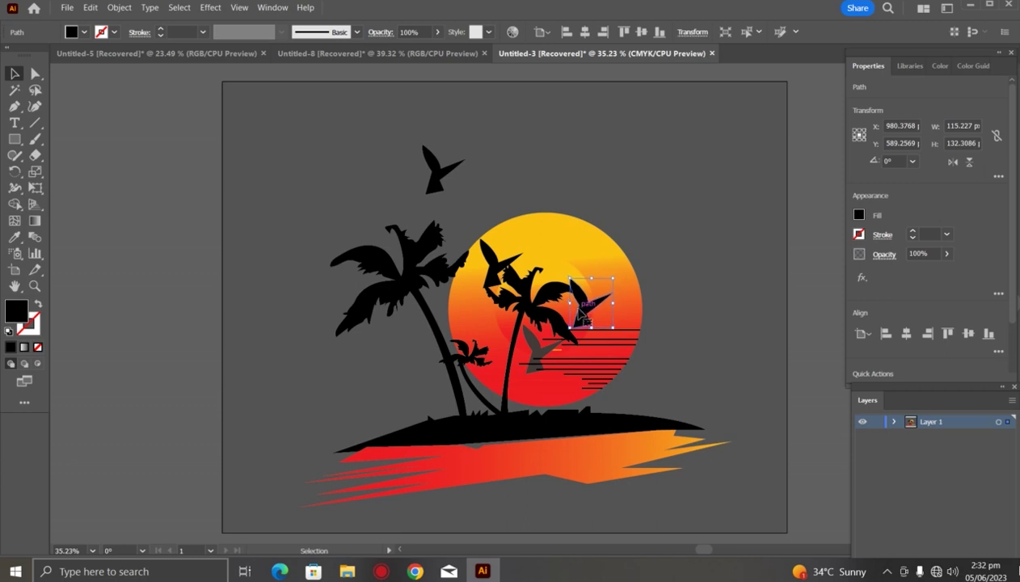
pyautogui.click(406, 164)
pyautogui.moveTo(442, 179); pyautogui.dragTo(410, 201)
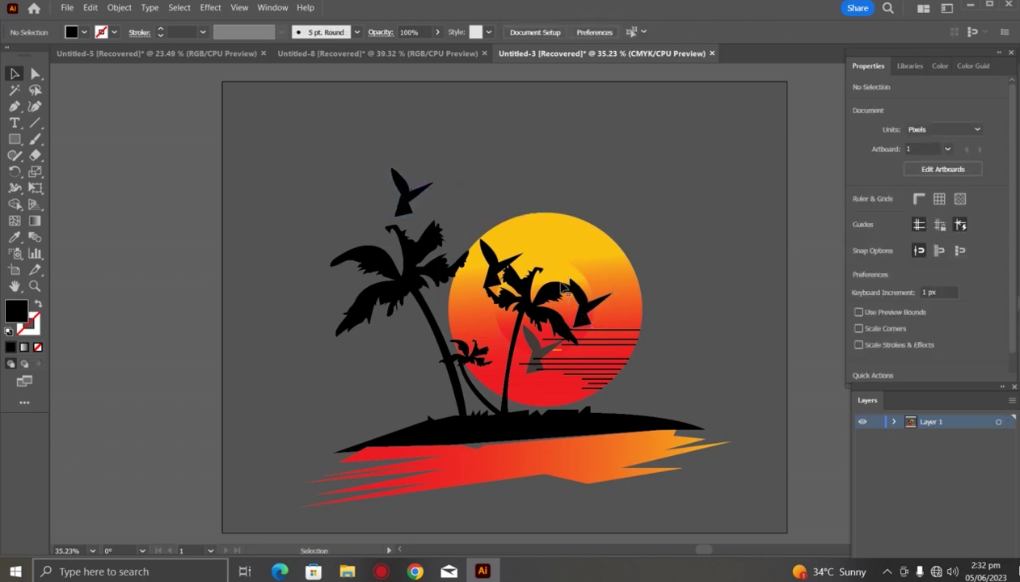
# Draw a small peaked cloud shape with the Pen tool left of the artboard.
pyautogui.press('p')
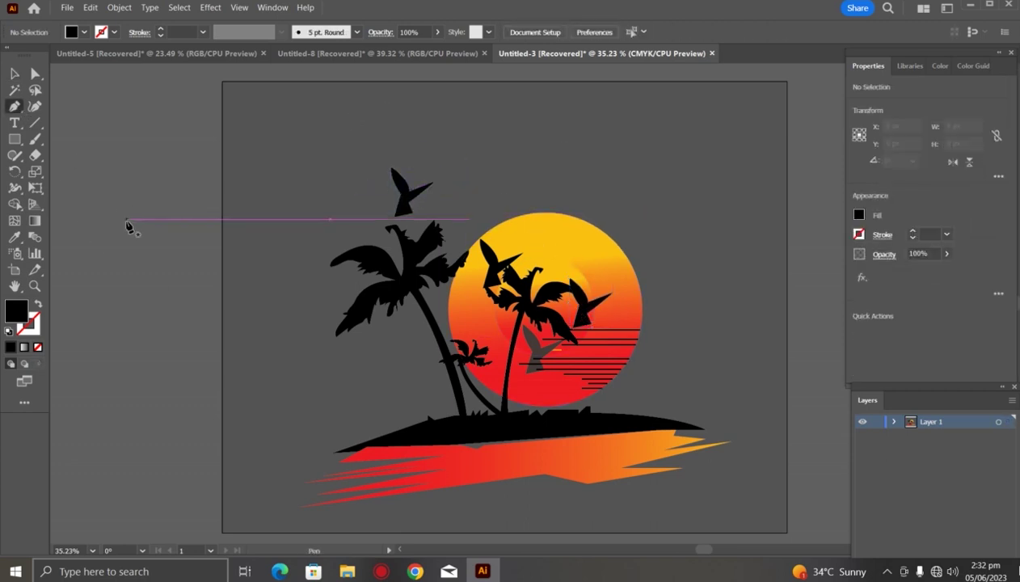
pyautogui.click(140, 226)
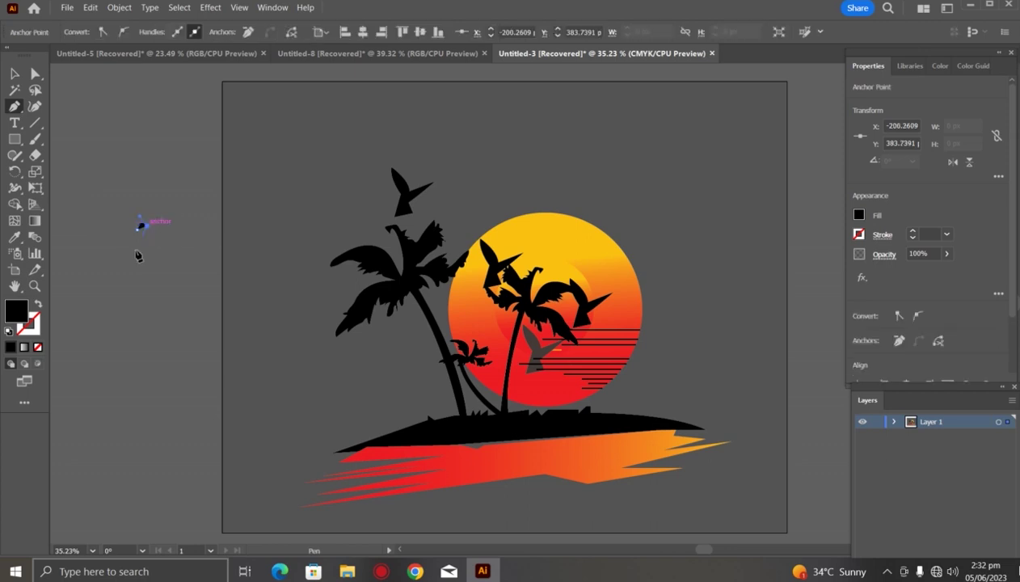
pyautogui.moveTo(155, 223); pyautogui.dragTo(166, 248)
pyautogui.click(170, 221)
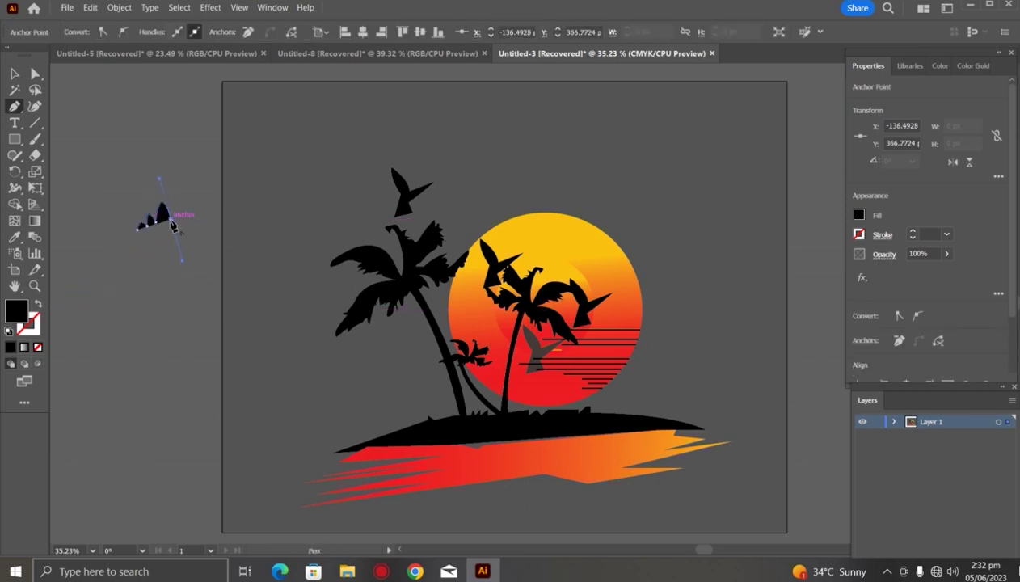
pyautogui.click(181, 220)
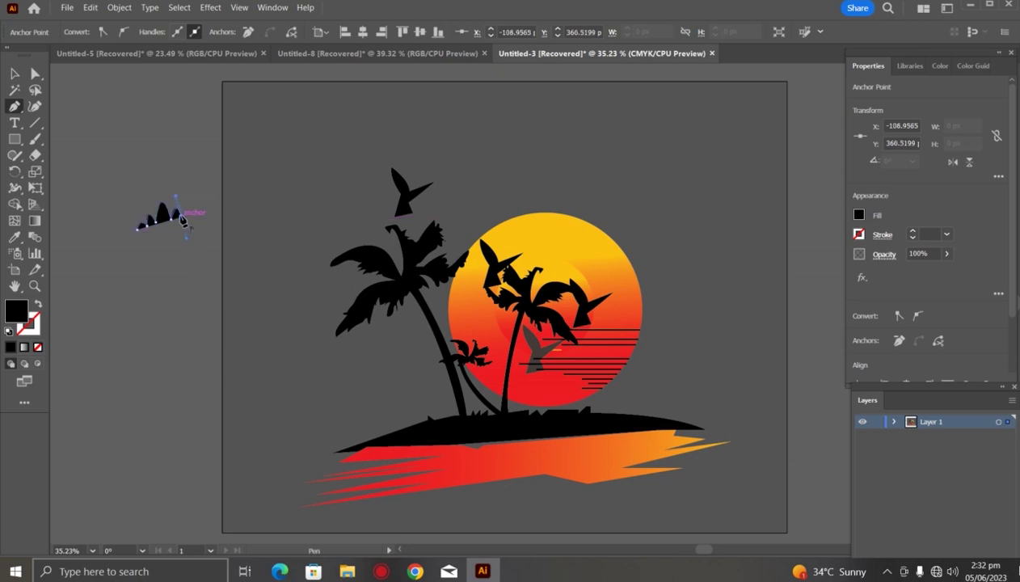
pyautogui.click(192, 215)
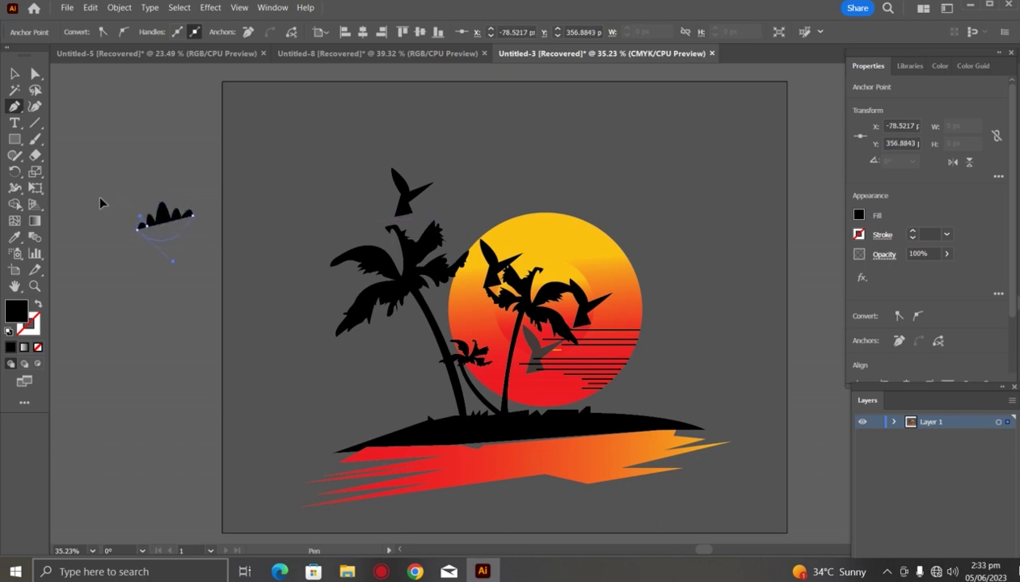
pyautogui.press('v')
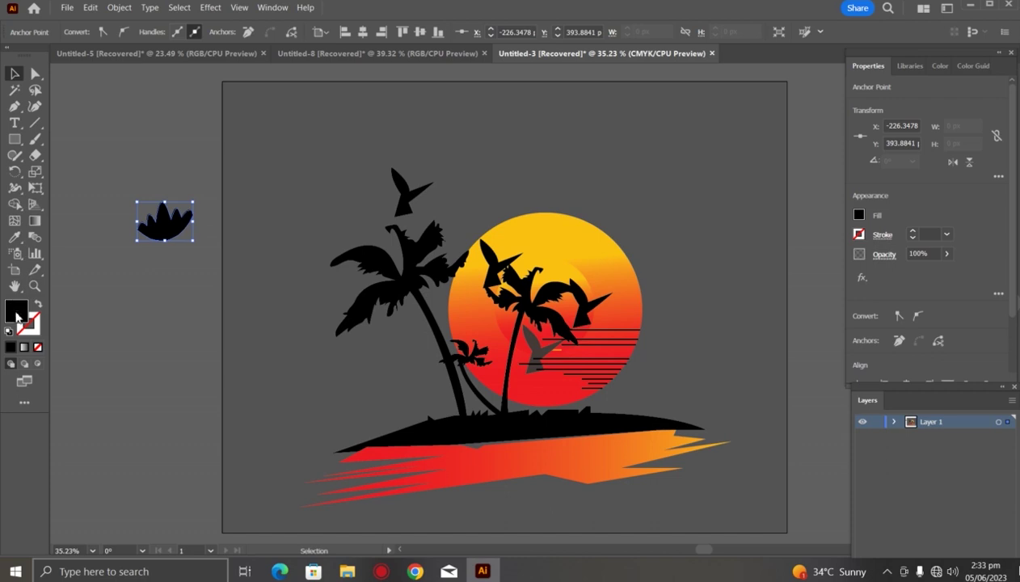
# Fill the cloud with near-white F9F9F9 and move it onto the top of the sun.
pyautogui.doubleClick(17, 314)
pyautogui.click(345, 194)
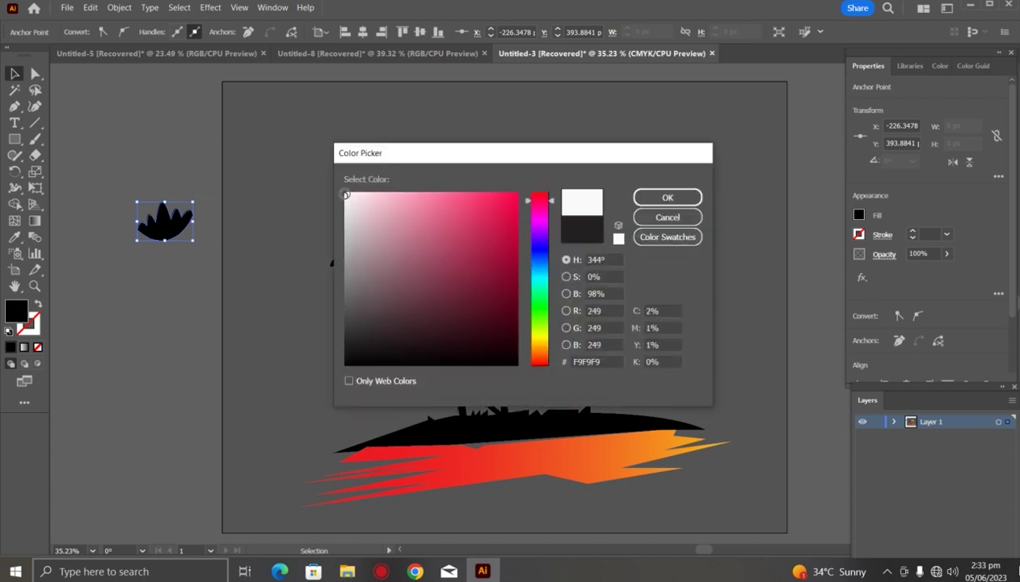
pyautogui.click(644, 203)
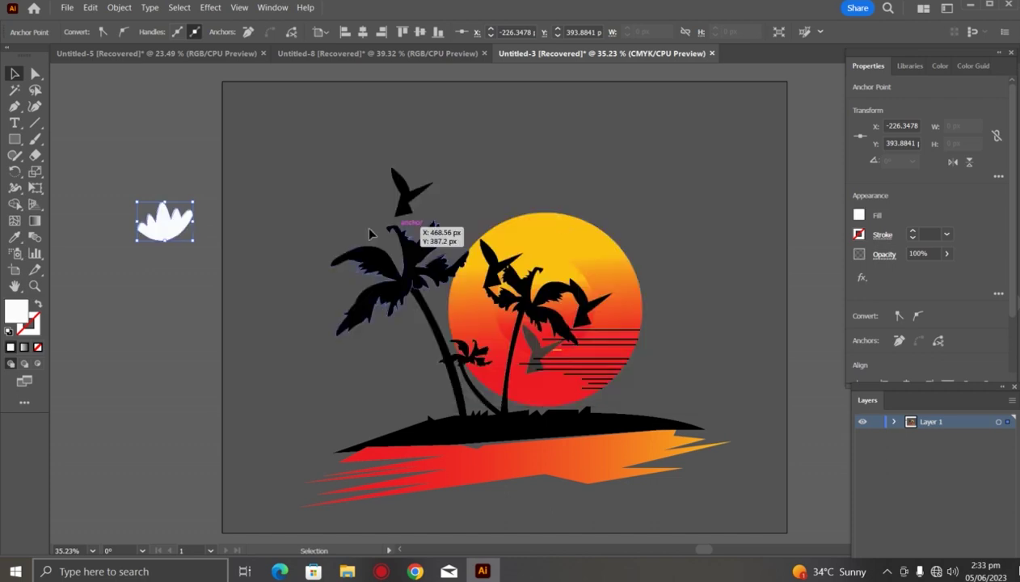
pyautogui.click(79, 71)
pyautogui.moveTo(145, 224)
pyautogui.mouseDown()
pyautogui.moveTo(568, 251)
pyautogui.moveTo(556, 250)
pyautogui.mouseUp()
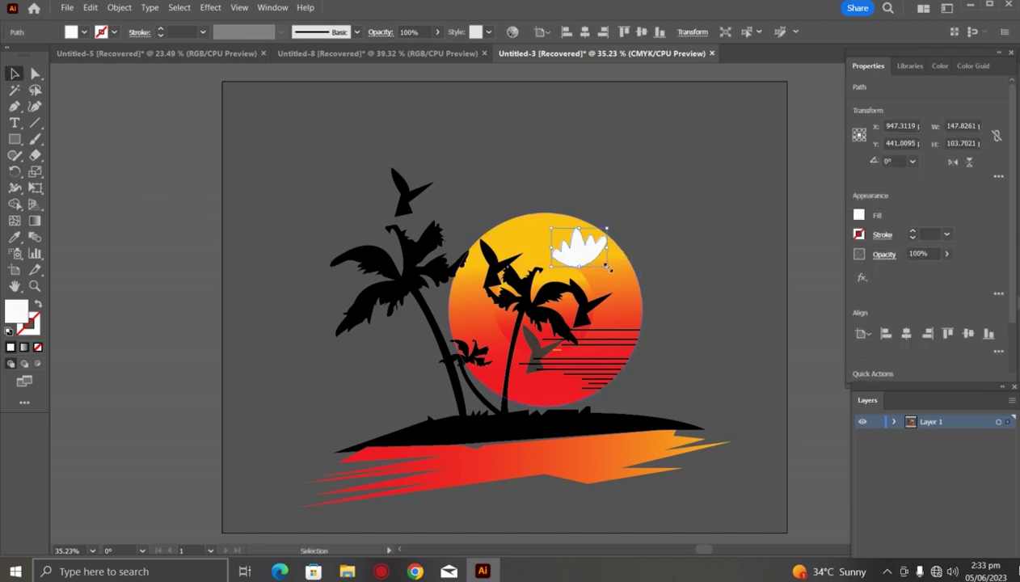
# Place a copy of the cloud on the sun's lower left.
pyautogui.click(564, 285)
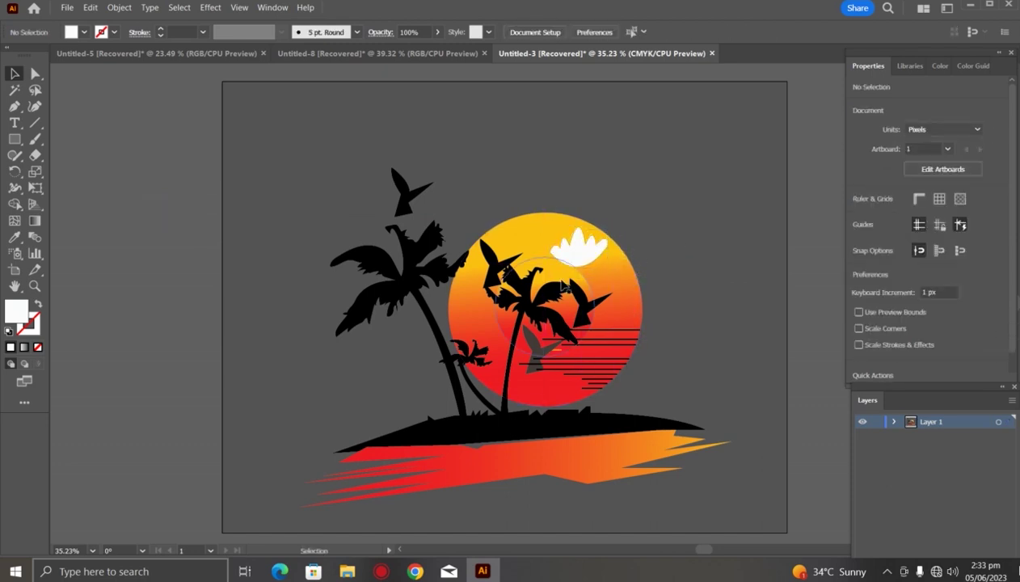
pyautogui.moveTo(579, 257); pyautogui.dragTo(479, 319)
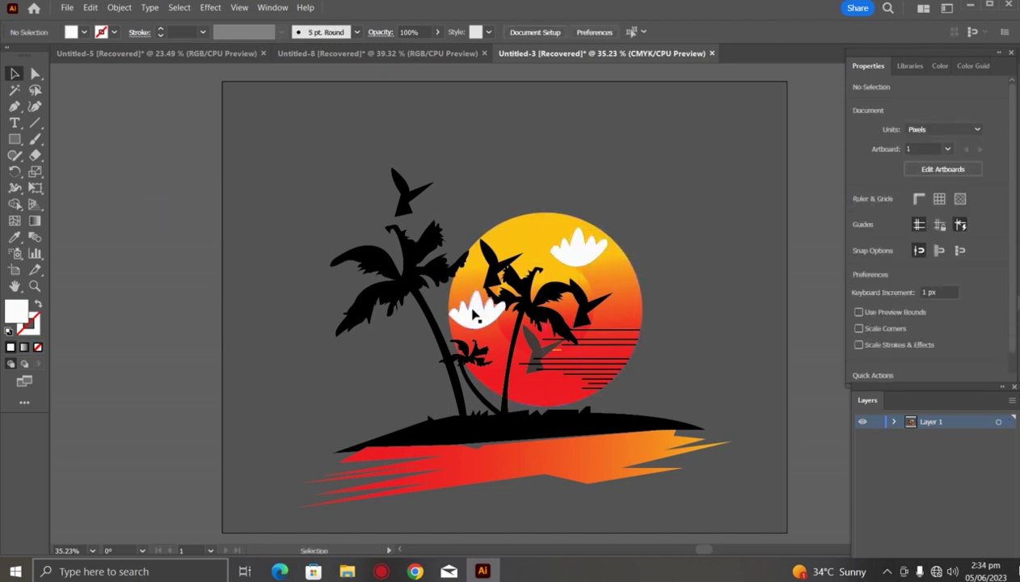
pyautogui.click(425, 332)
pyautogui.click(15, 105)
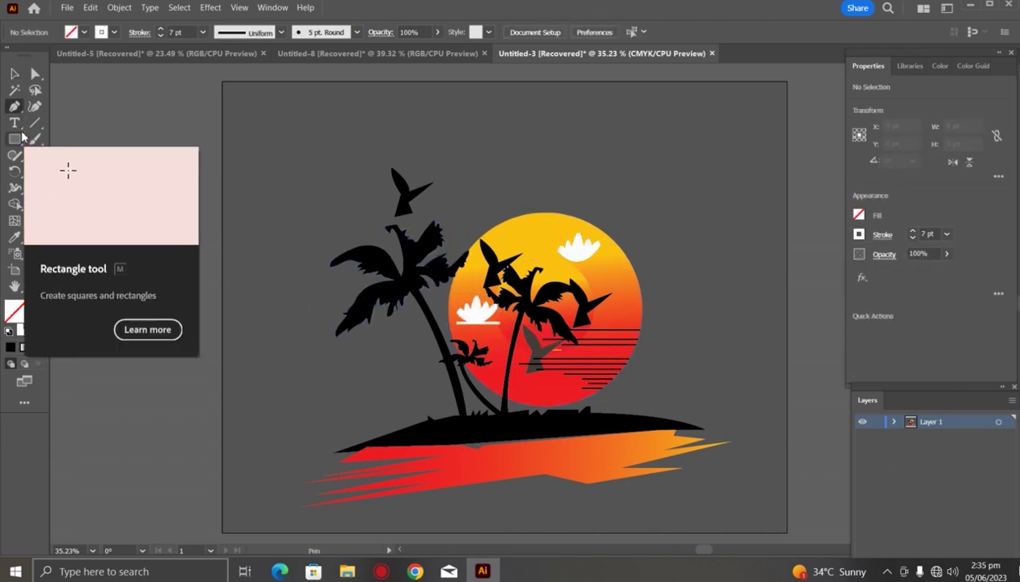
# Pen-draw a short white dash about 78 px wide under the left cloud and Alt-copy it upward.
pyautogui.click(512, 320)
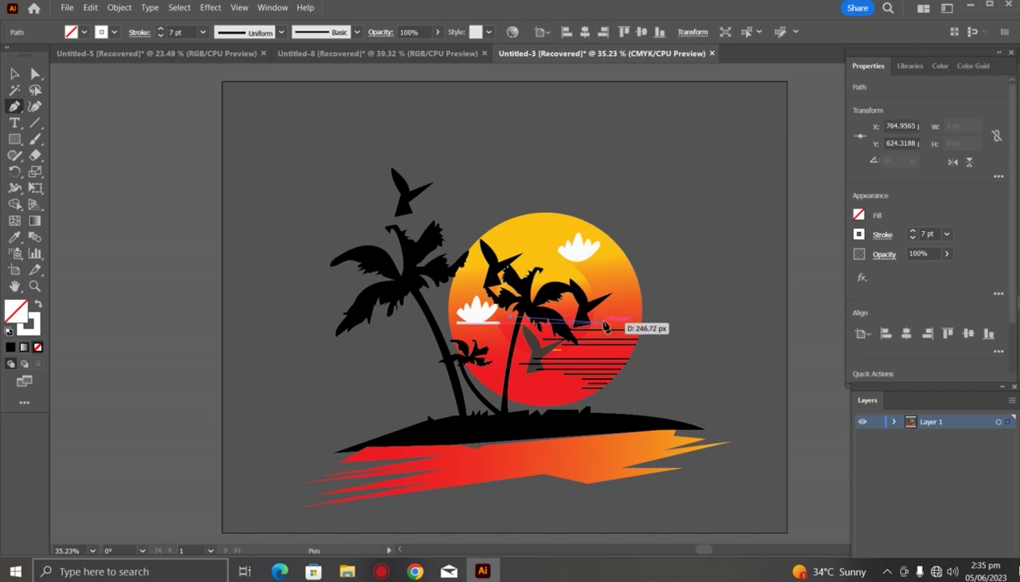
pyautogui.moveTo(631, 327)
pyautogui.mouseDown()
pyautogui.moveTo(525, 333)
pyautogui.moveTo(514, 320)
pyautogui.mouseUp()
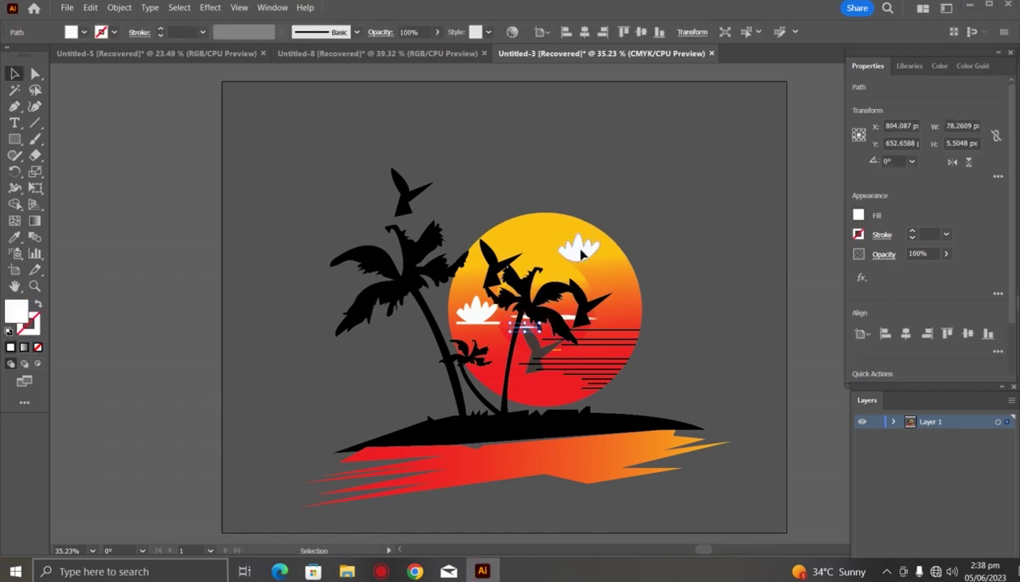
pyautogui.moveTo(580, 256); pyautogui.dragTo(553, 242)
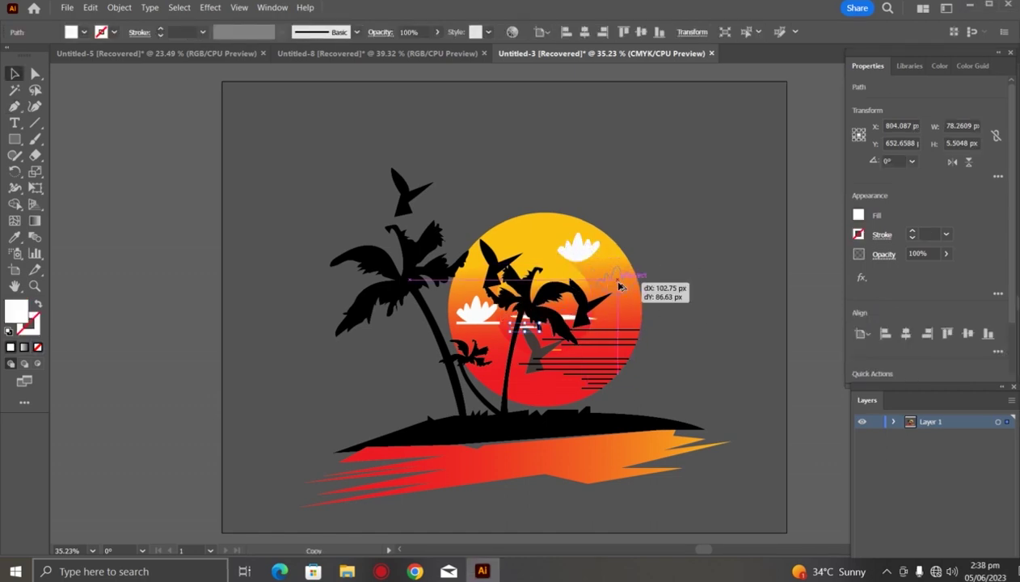
pyautogui.press('p')
pyautogui.click(96, 217)
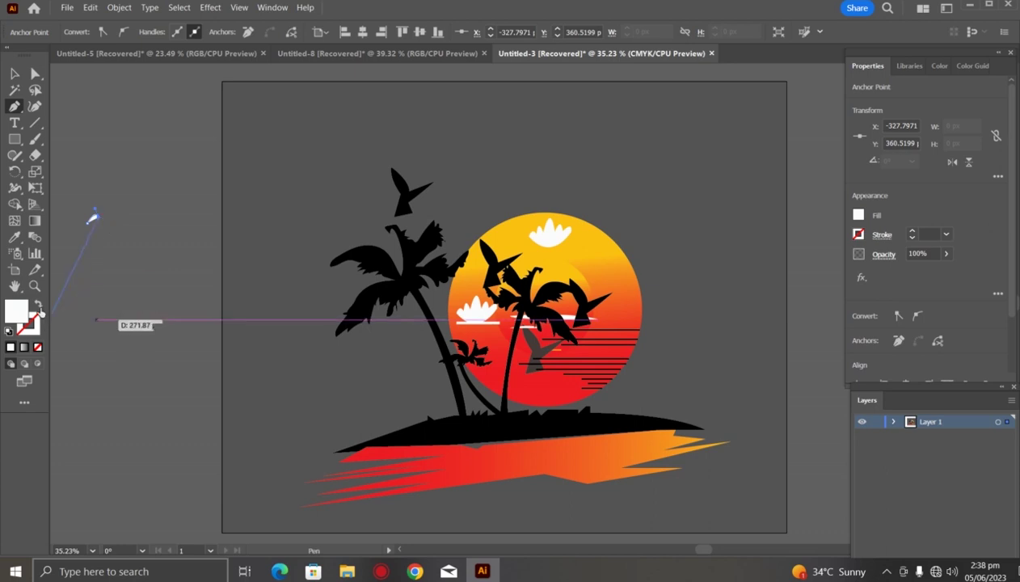
# Pen-draw a scalloped bumpy cloud outline beside the artboard.
pyautogui.hotkey('shift', 'x')
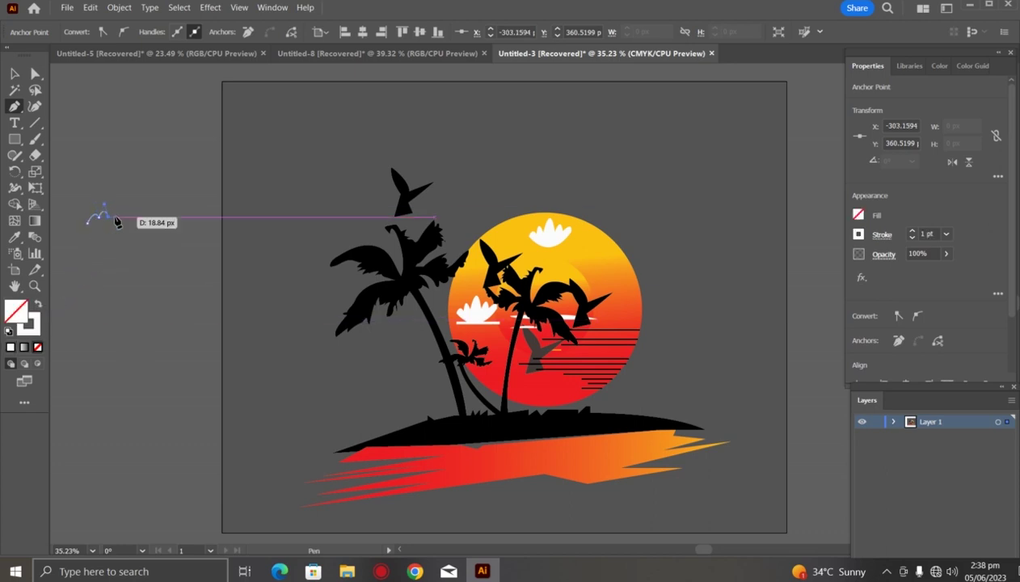
pyautogui.moveTo(115, 217)
pyautogui.mouseDown()
pyautogui.moveTo(121, 244)
pyautogui.moveTo(103, 217)
pyautogui.mouseUp()
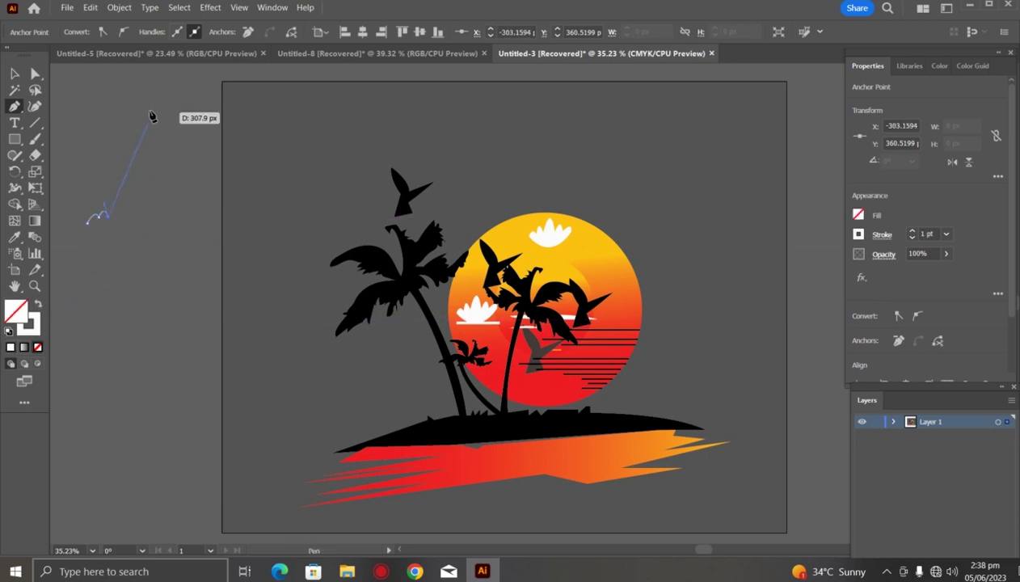
pyautogui.click(126, 220)
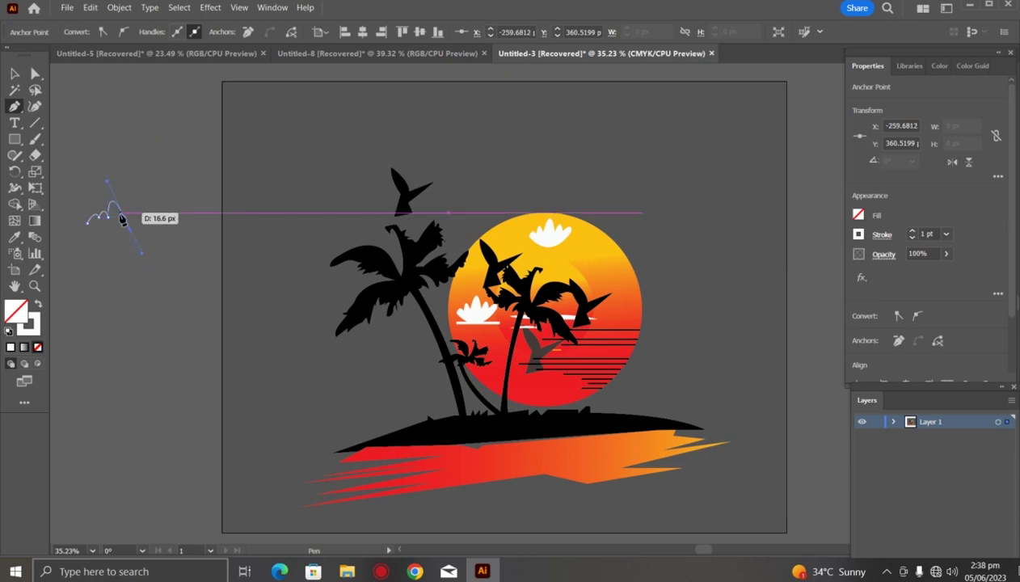
pyautogui.moveTo(118, 204)
pyautogui.mouseDown()
pyautogui.moveTo(127, 221)
pyautogui.moveTo(164, 224)
pyautogui.moveTo(86, 223)
pyautogui.mouseUp()
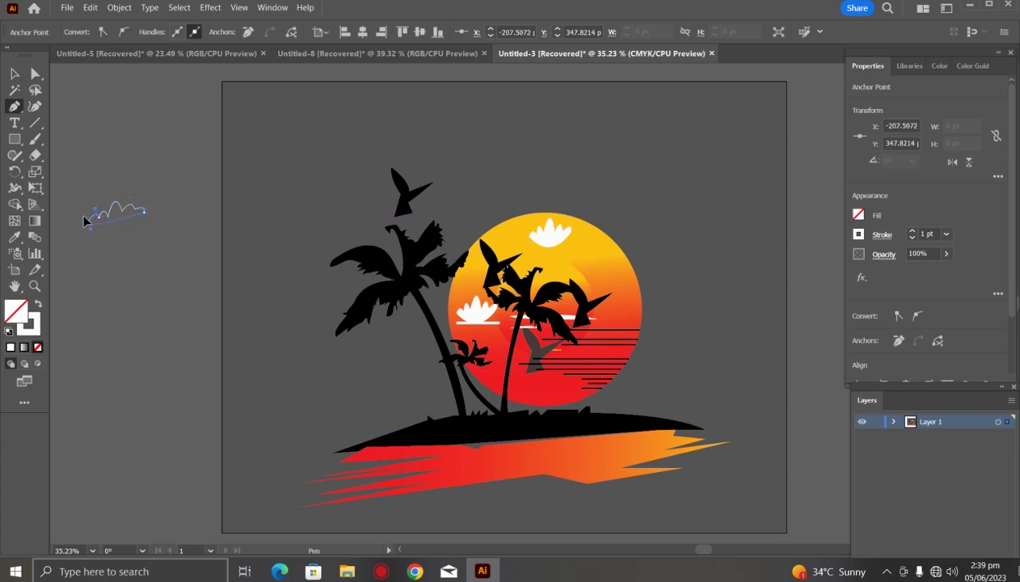
pyautogui.click(37, 305)
# Fill the new cloud white and position it on the sun's upper right.
pyautogui.press('v')
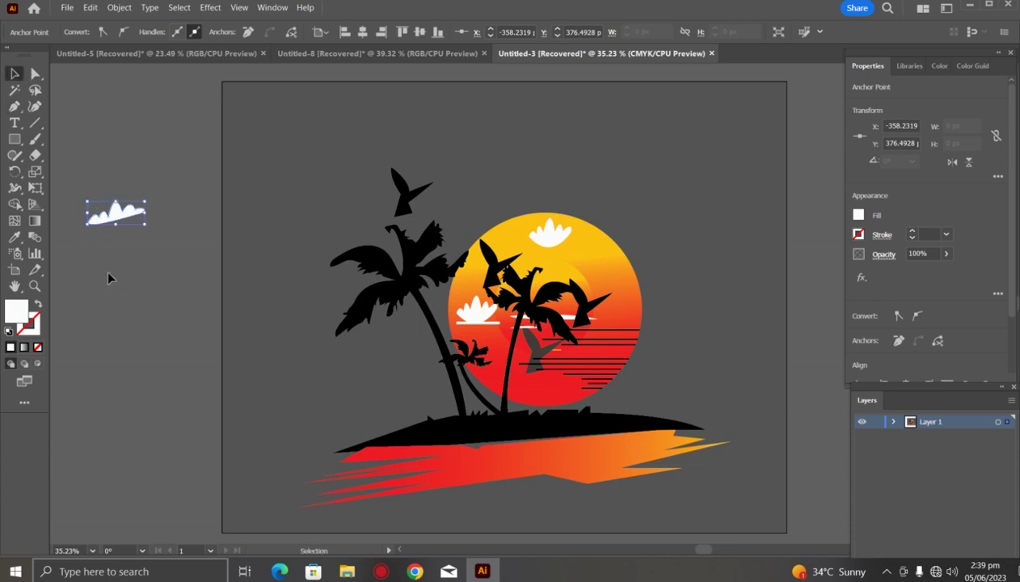
pyautogui.click(110, 276)
pyautogui.moveTo(115, 220)
pyautogui.mouseDown()
pyautogui.moveTo(588, 263)
pyautogui.moveTo(598, 275)
pyautogui.mouseUp()
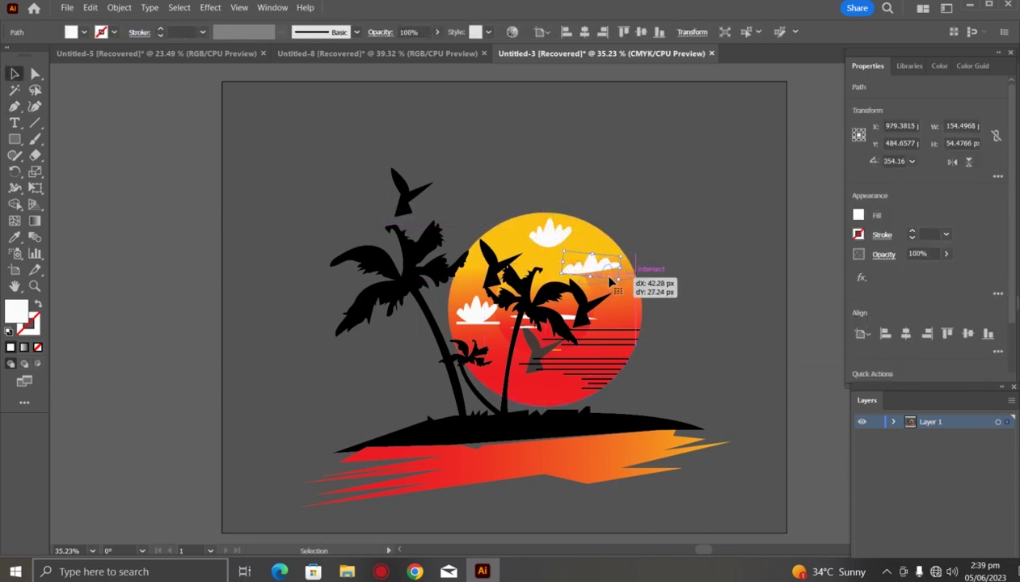
pyautogui.moveTo(604, 273); pyautogui.dragTo(617, 282)
pyautogui.click(148, 224)
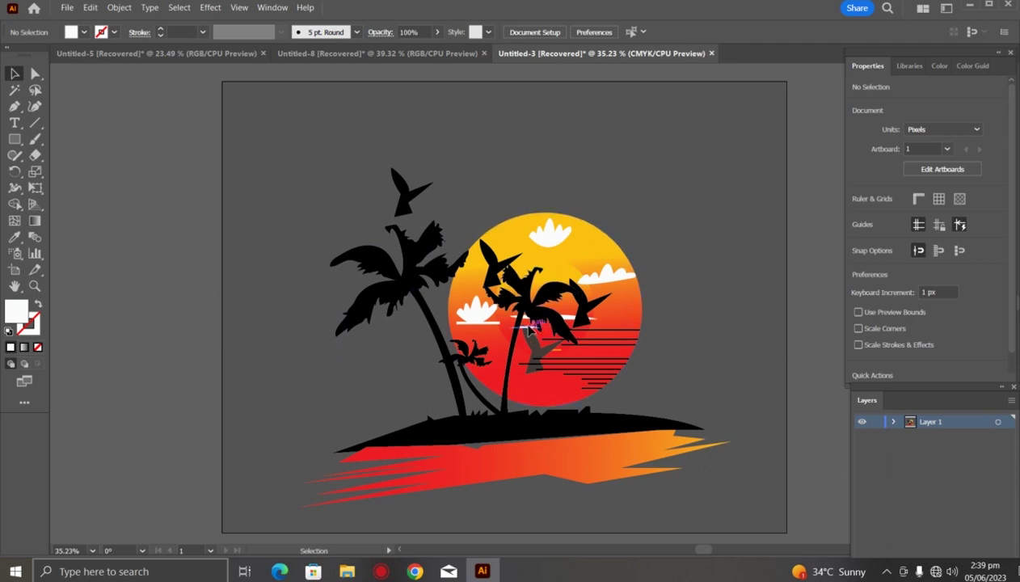
# Move a dash line to the base of the top cloud, shifting it slightly right.
pyautogui.moveTo(529, 328); pyautogui.dragTo(552, 250)
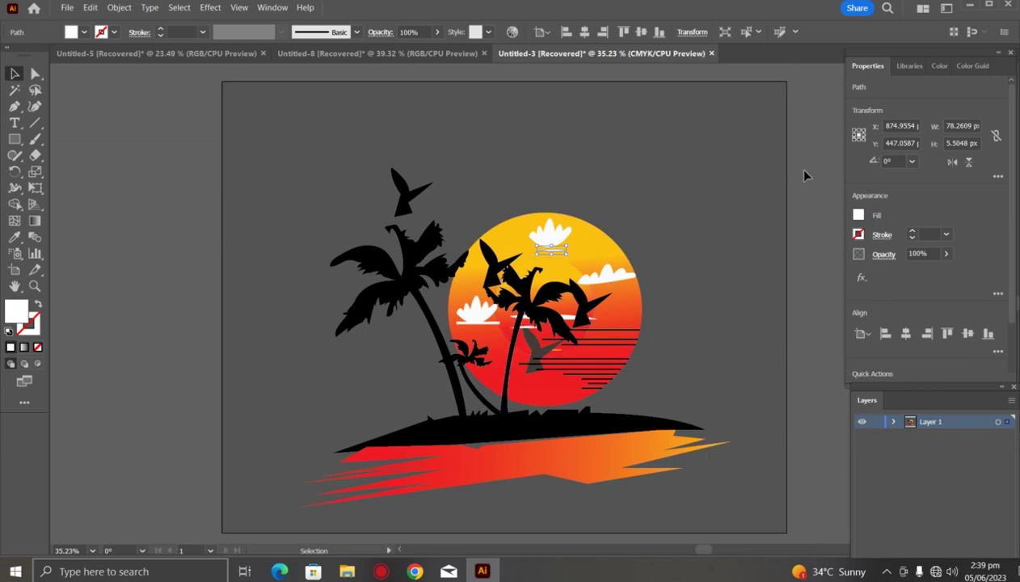
pyautogui.click(562, 257)
pyautogui.moveTo(558, 254); pyautogui.dragTo(594, 247)
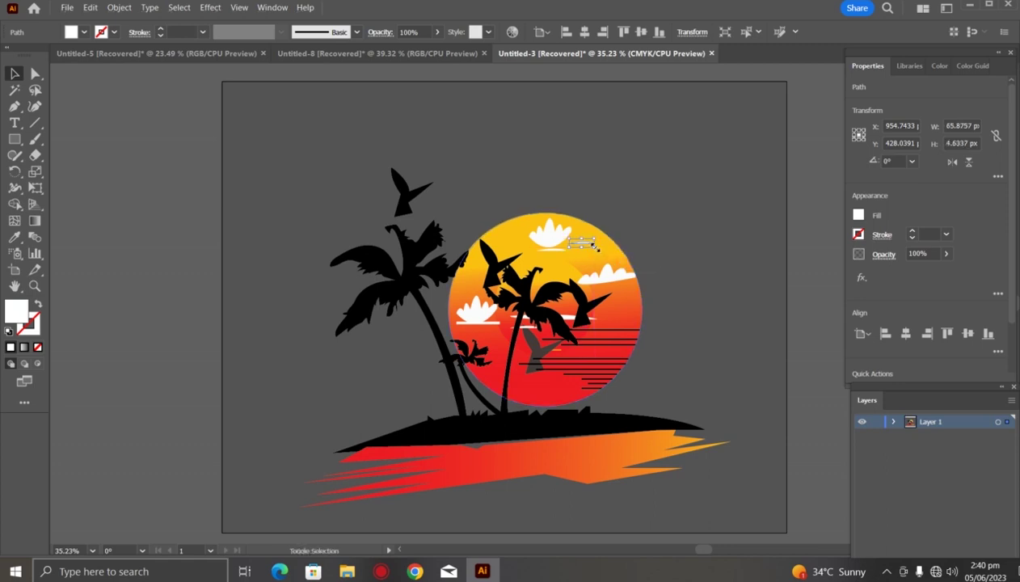
pyautogui.click(690, 314)
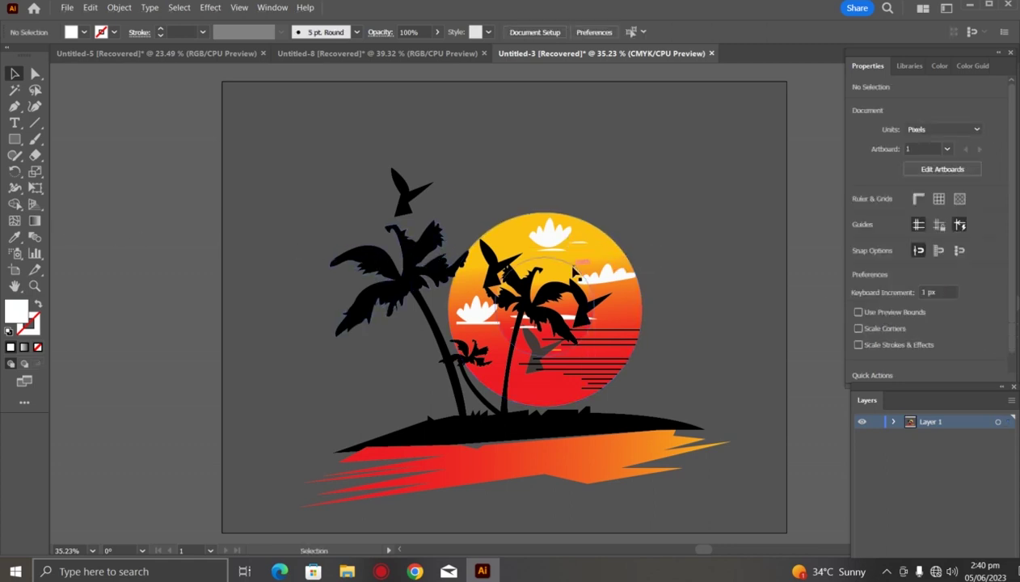
# Alt-copy the small dash to sit beneath the right-hand cloud, then select the right-edge bird to shrink.
pyautogui.press('\\')
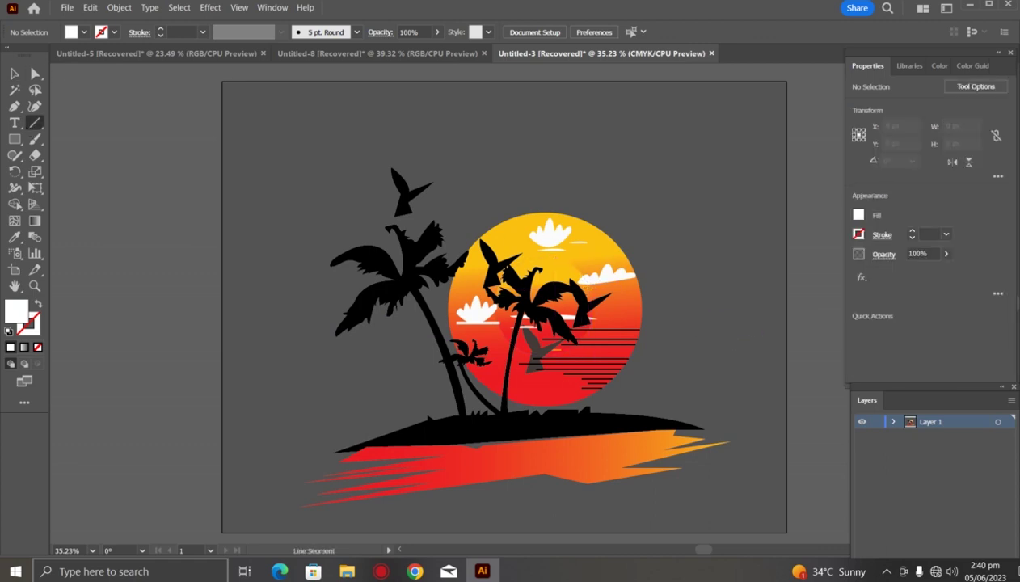
pyautogui.press('v')
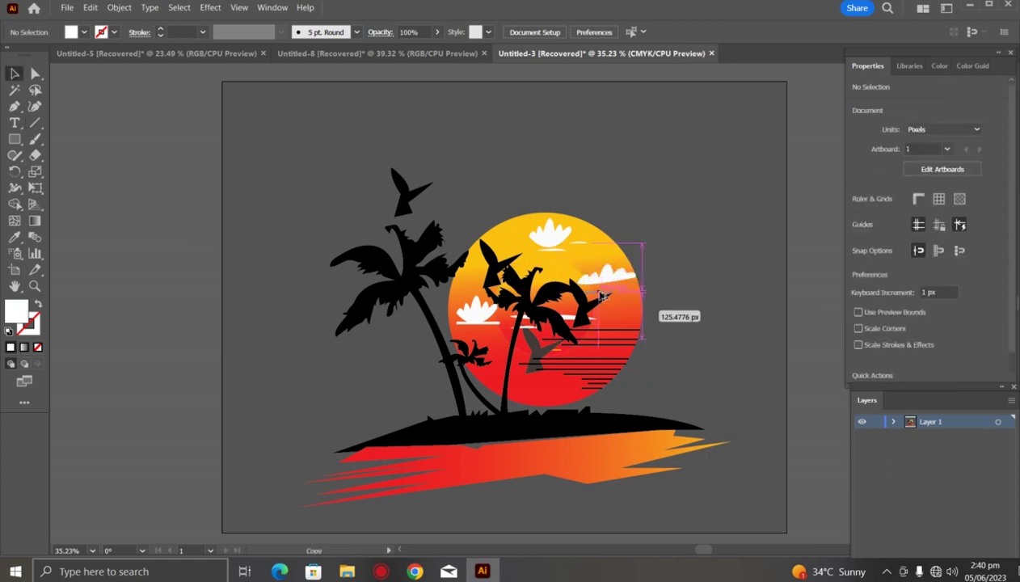
pyautogui.click(600, 289)
pyautogui.moveTo(605, 292); pyautogui.dragTo(628, 287)
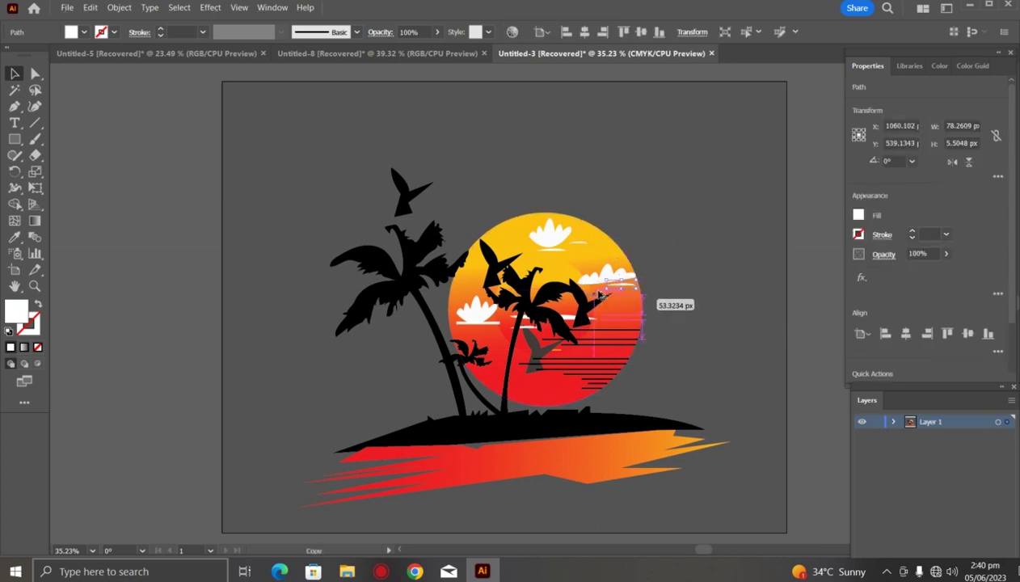
pyautogui.moveTo(586, 246)
pyautogui.mouseDown()
pyautogui.moveTo(605, 320)
pyautogui.moveTo(596, 318)
pyautogui.mouseUp()
pyautogui.click(105, 275)
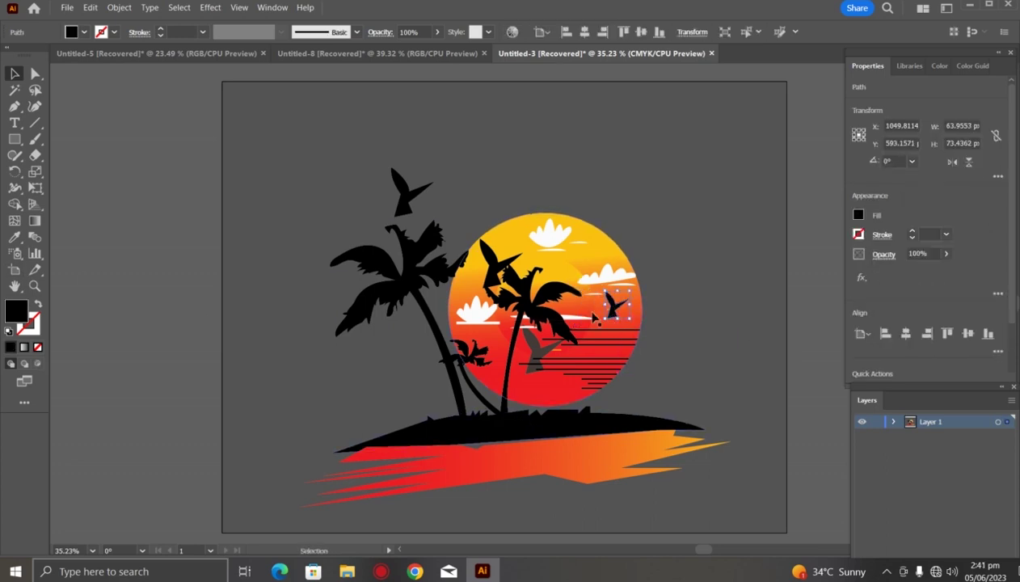
# Nudge the bird beside the palm up and left, then select the top bird and undo its last change.
pyautogui.click(172, 261)
pyautogui.click(520, 285)
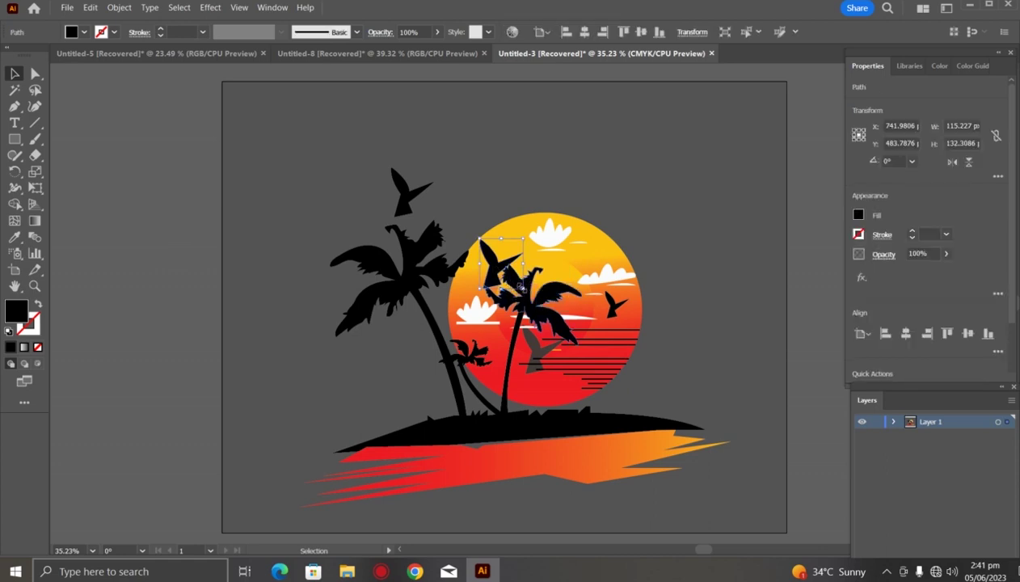
pyautogui.moveTo(520, 286); pyautogui.dragTo(509, 281)
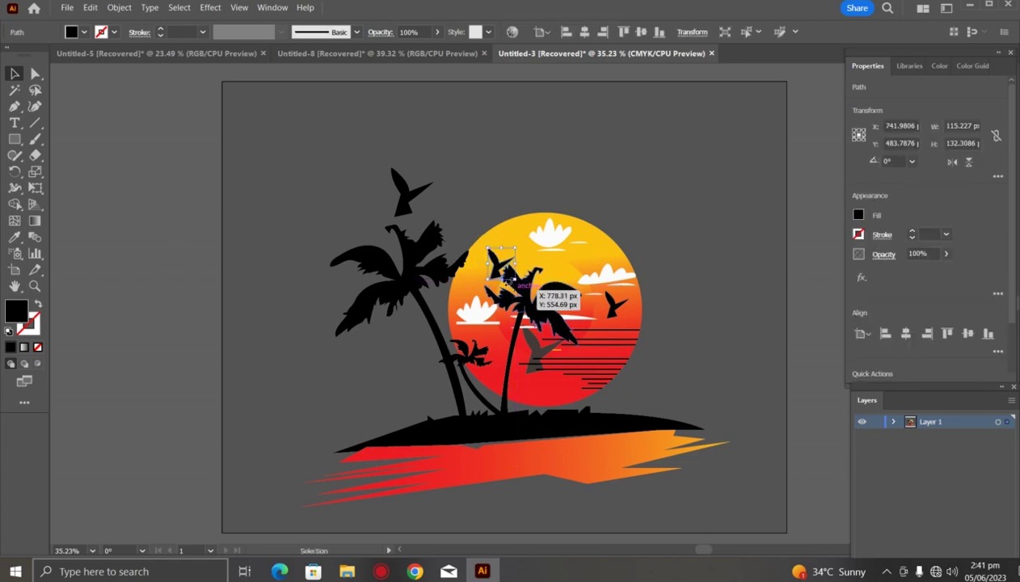
pyautogui.moveTo(509, 280); pyautogui.dragTo(503, 273)
pyautogui.click(197, 273)
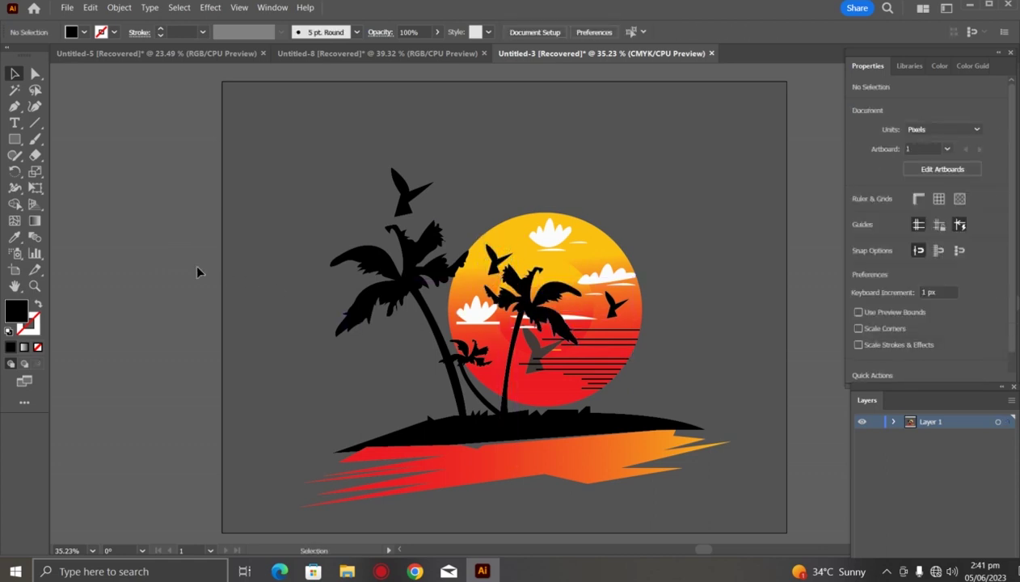
pyautogui.click(408, 215)
pyautogui.hotkey('ctrl', 'z')
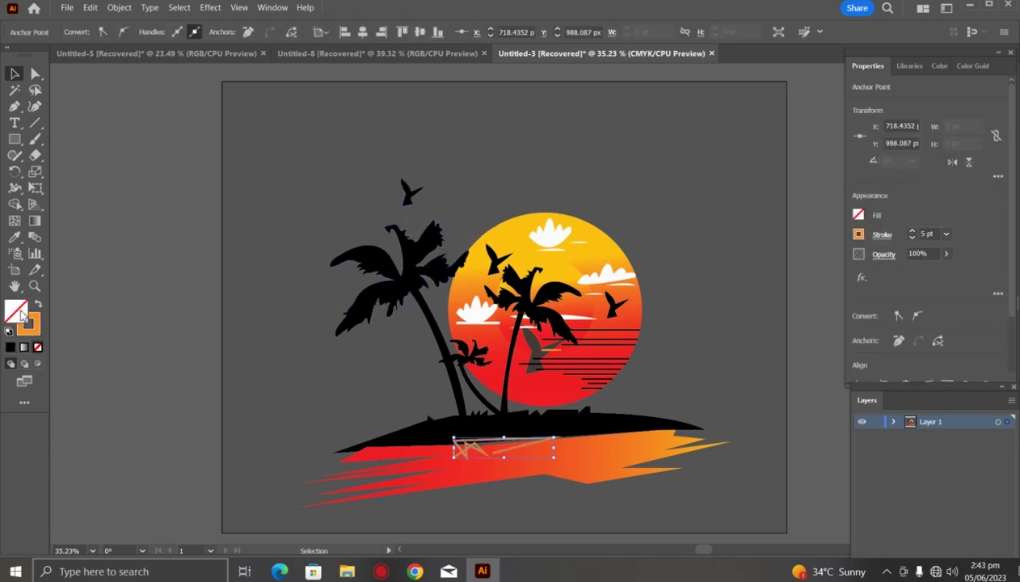